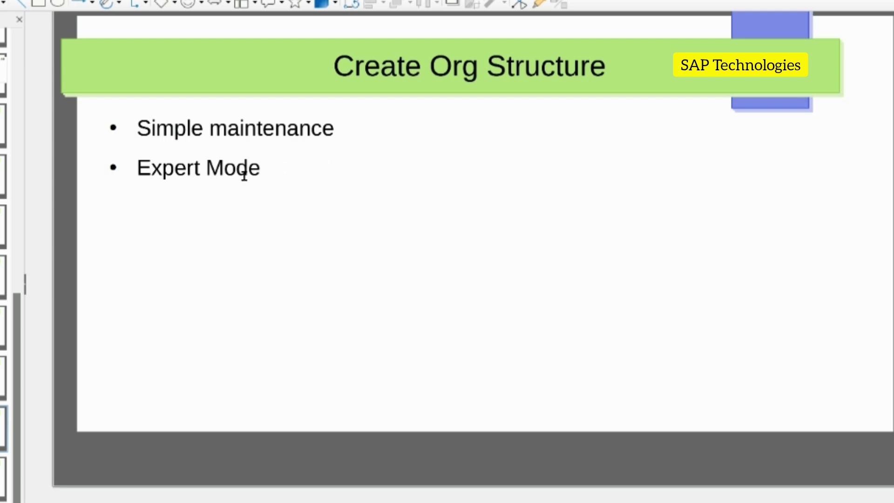
Step: Switch to SAP Easy Access and review the Expert Mode transactions under Human Resources, Organizational Management, from PO10 to PP01
{"action": "left_click", "coordinate": [3, 479]}
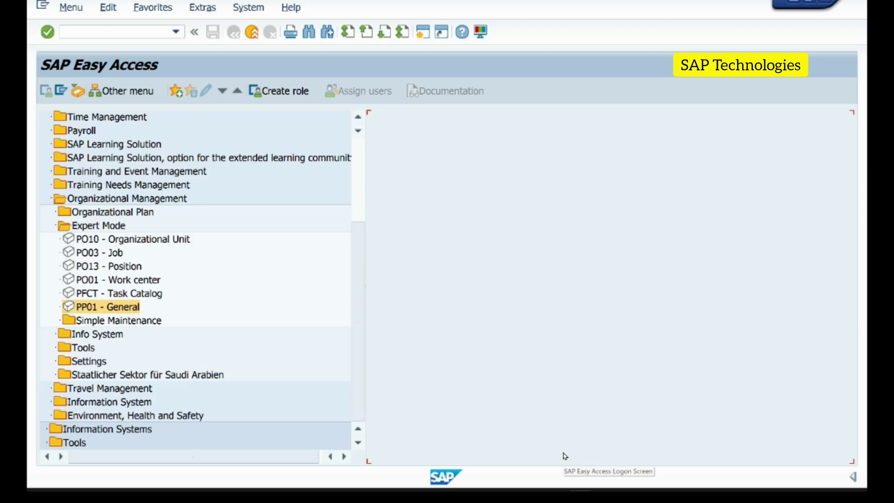
{"action": "scroll", "coordinate": [195, 280], "scroll_direction": "up", "scroll_amount": 3}
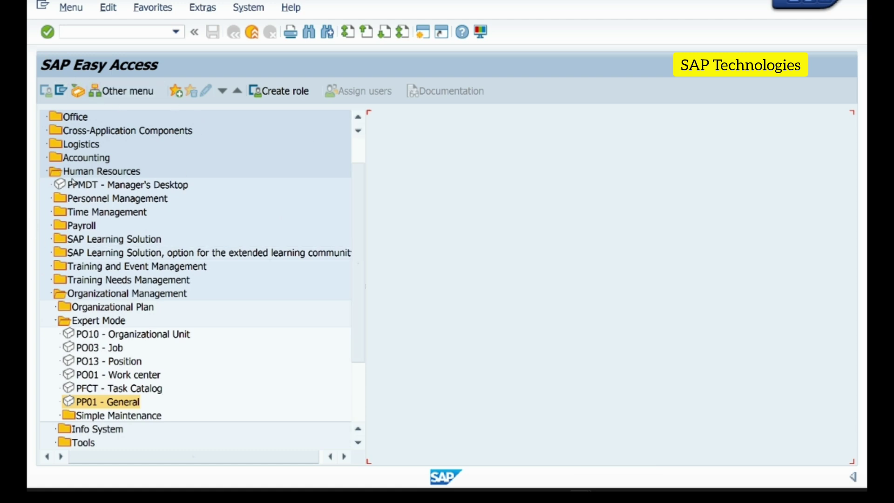
{"action": "left_click", "coordinate": [87, 173]}
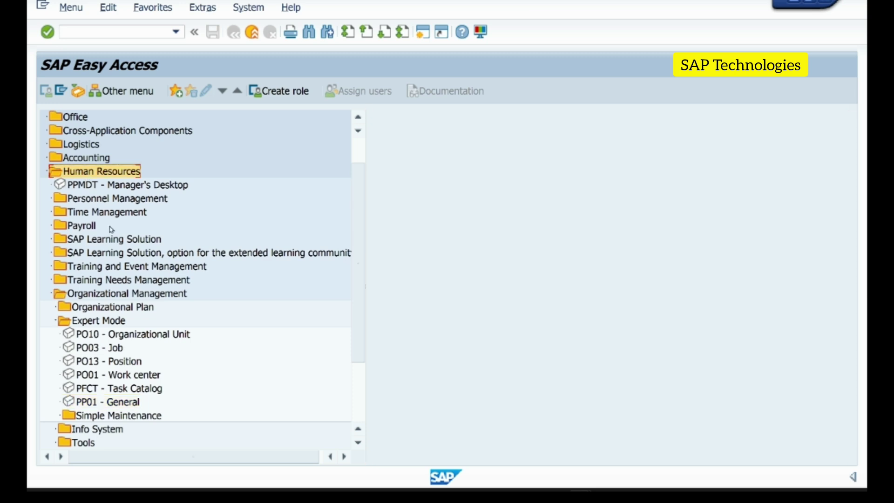
{"action": "left_click", "coordinate": [85, 294]}
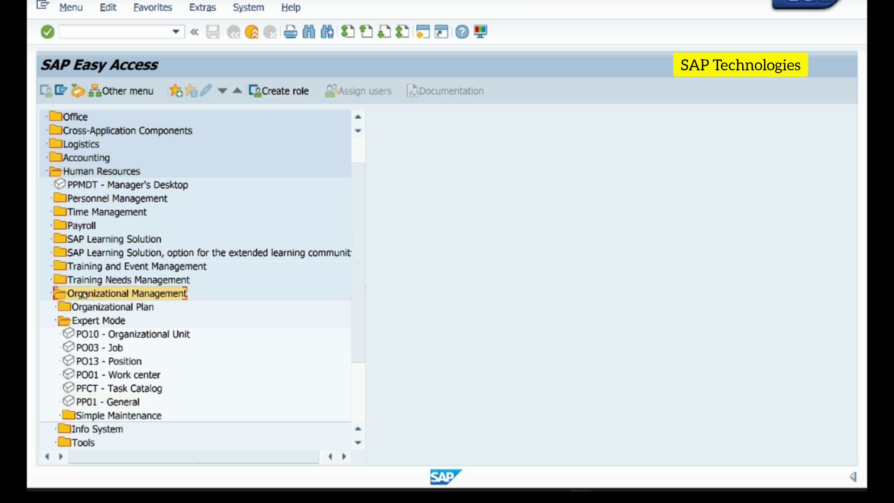
{"action": "left_click", "coordinate": [103, 324]}
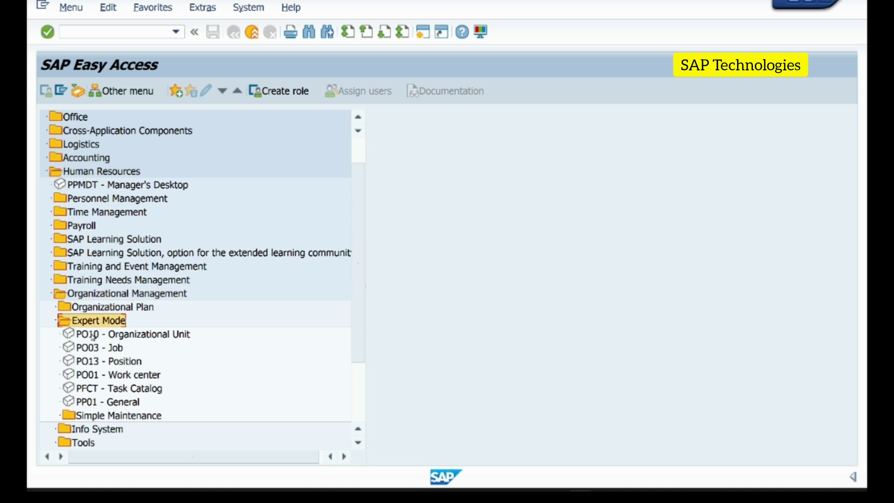
{"action": "left_click", "coordinate": [187, 334]}
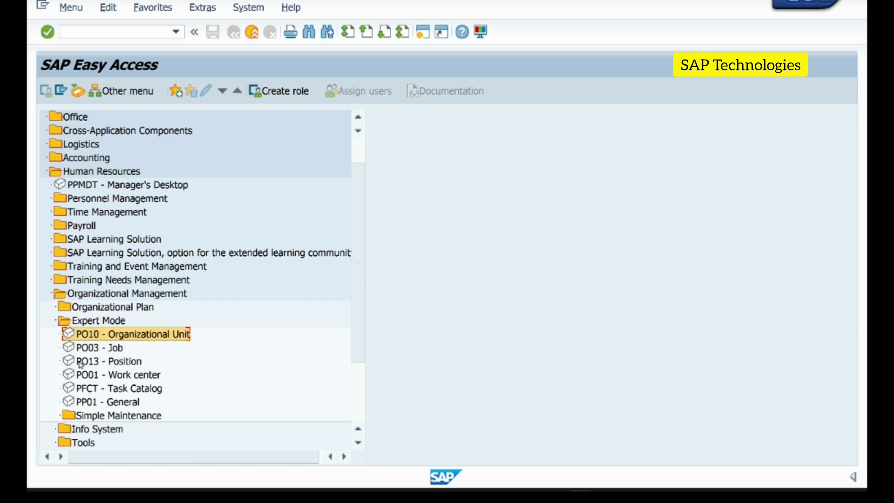
{"action": "left_click", "coordinate": [115, 350]}
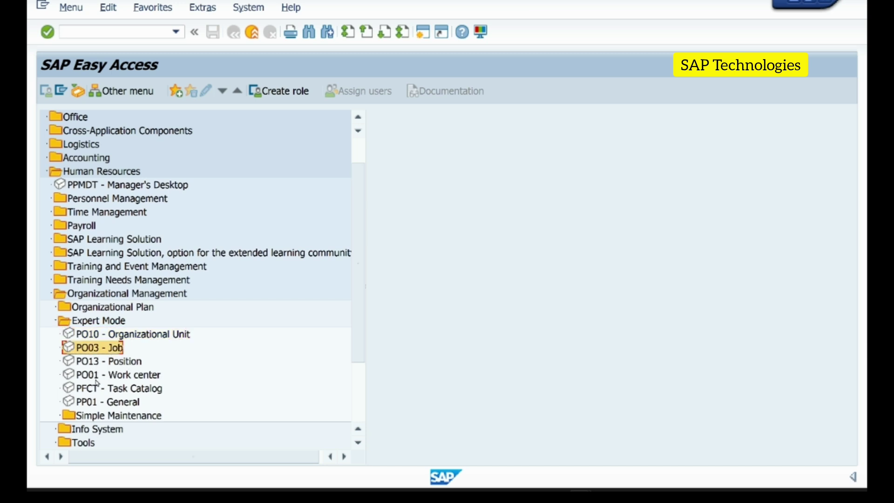
{"action": "left_click", "coordinate": [126, 379]}
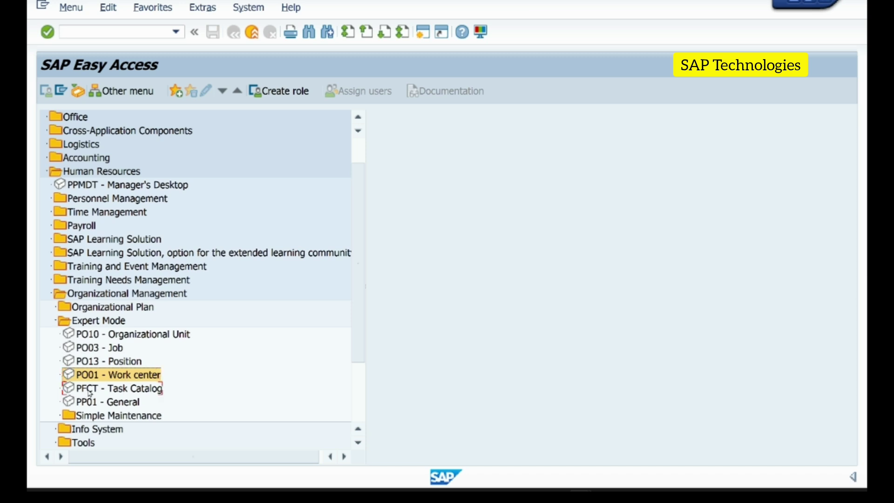
{"action": "left_click", "coordinate": [89, 392]}
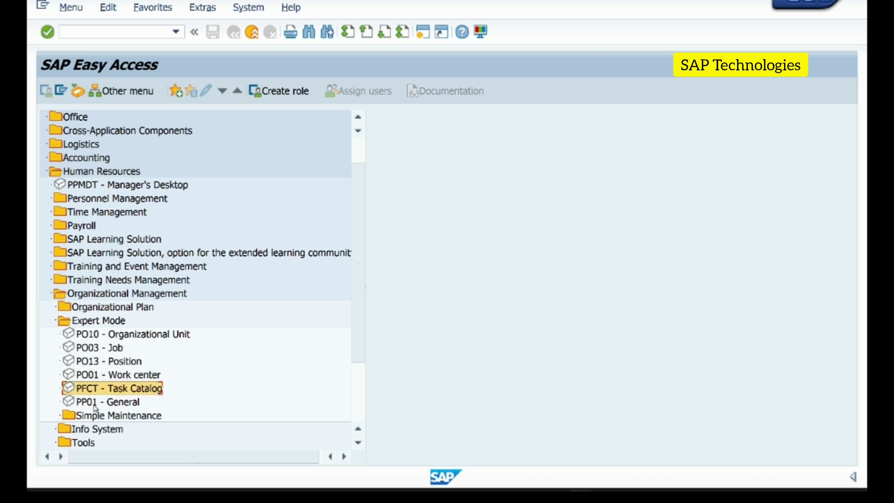
{"action": "left_click", "coordinate": [126, 403]}
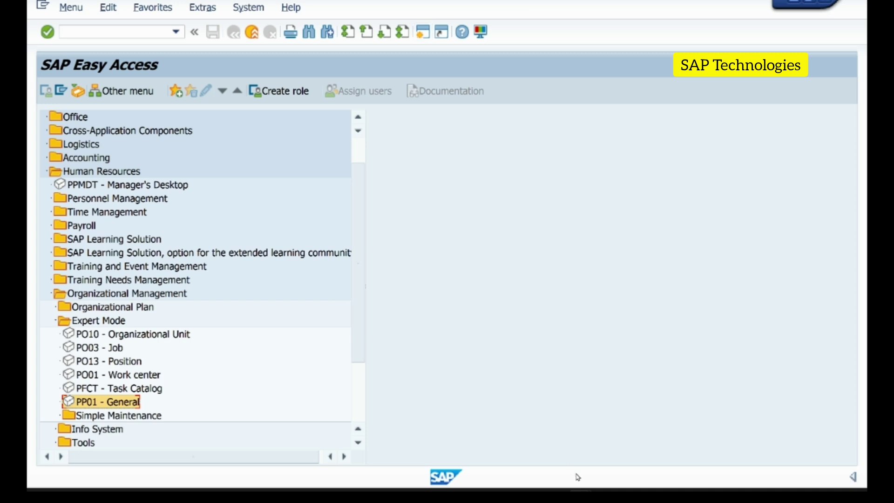
Step: Switch to another open SAP Easy Access session and run transaction pp01
{"action": "mouse_move", "coordinate": [439, 486]}
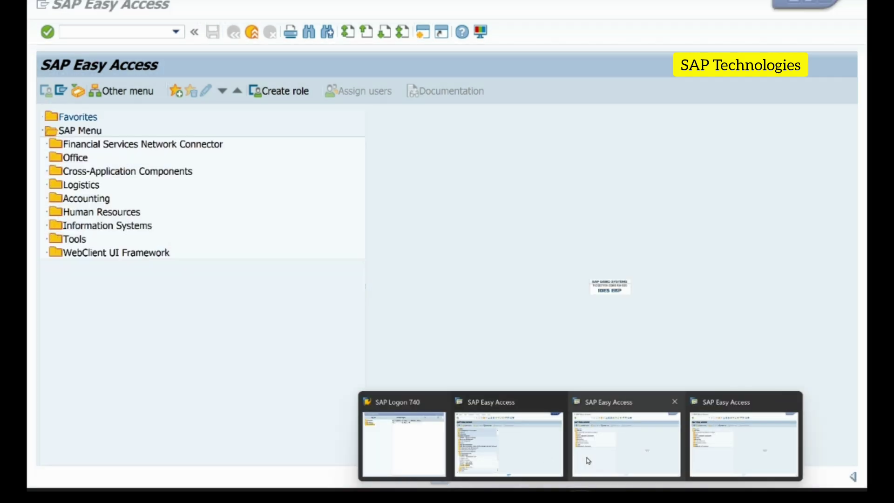
{"action": "left_click", "coordinate": [588, 460]}
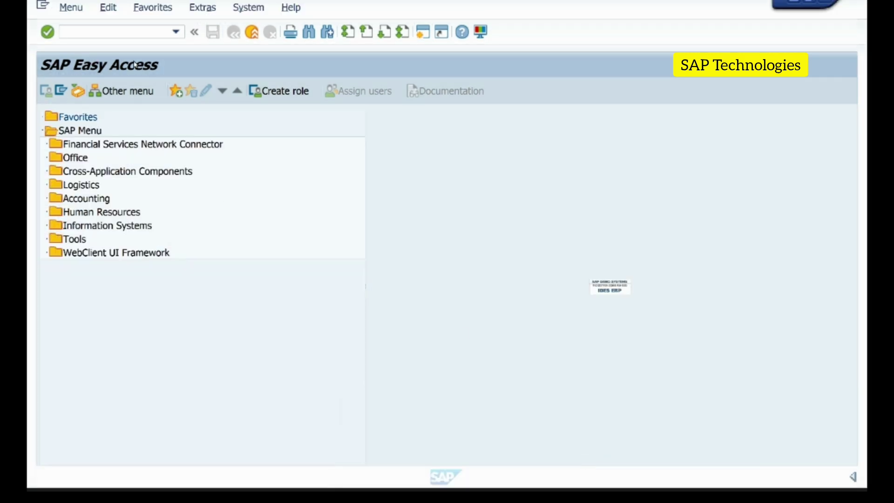
{"action": "left_click", "coordinate": [135, 31]}
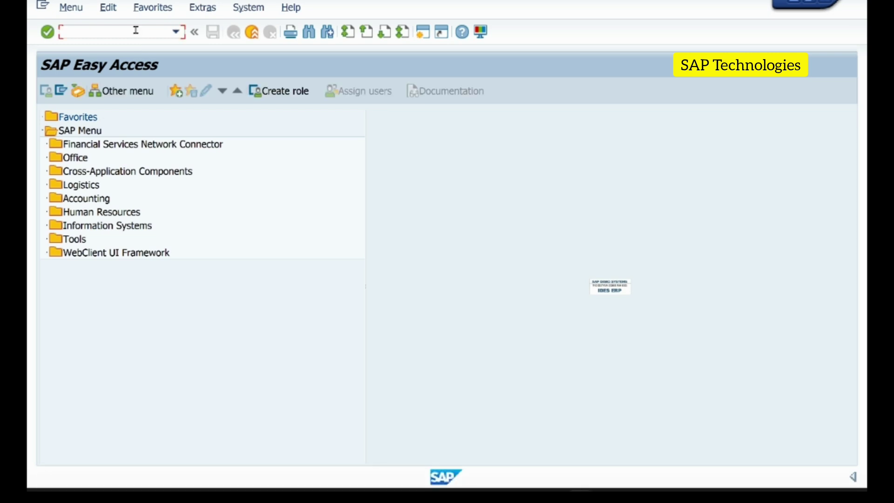
{"action": "type", "text": "pp01"}
{"action": "key", "text": "Return"}
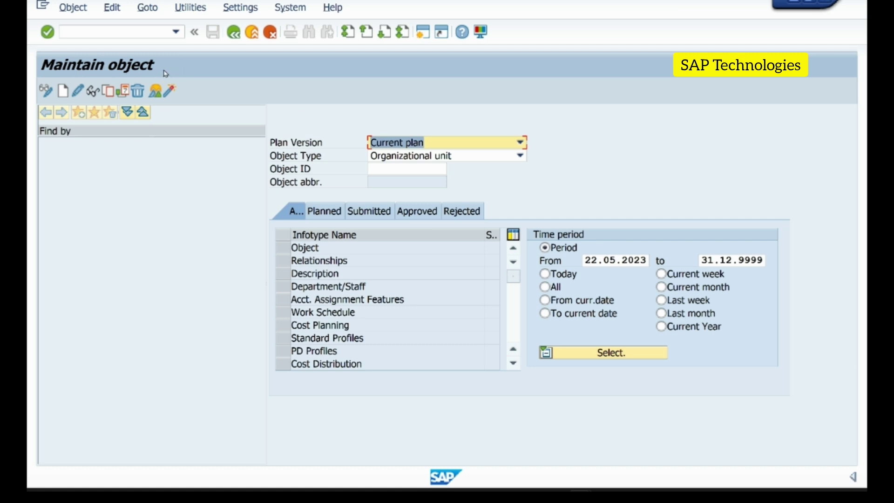
Step: Start creating an Object infotype for object type Organizational unit in the current plan, leaving the object ID blank
{"action": "left_click", "coordinate": [520, 156]}
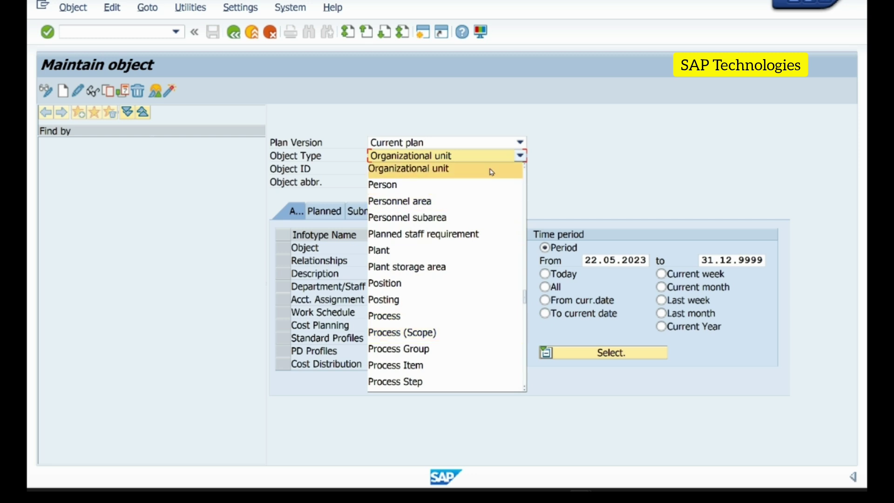
{"action": "left_click", "coordinate": [585, 157]}
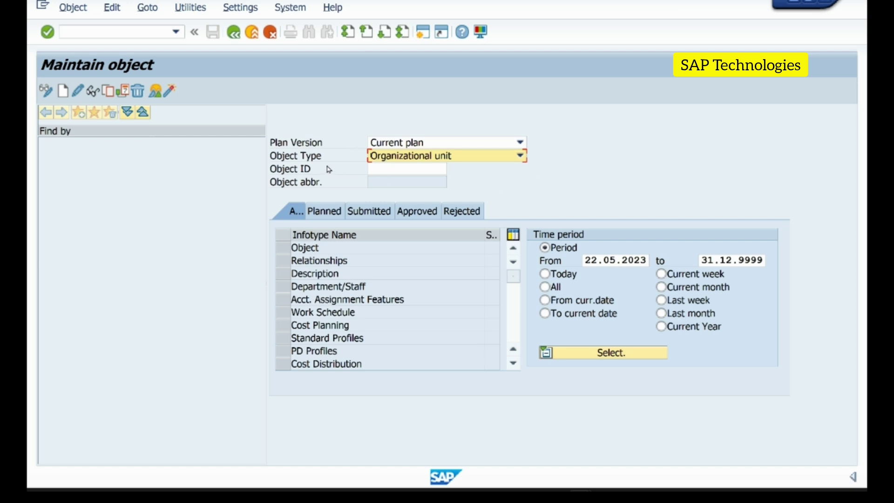
{"action": "left_click", "coordinate": [520, 156]}
{"action": "left_click", "coordinate": [470, 166]}
{"action": "left_click", "coordinate": [396, 172]}
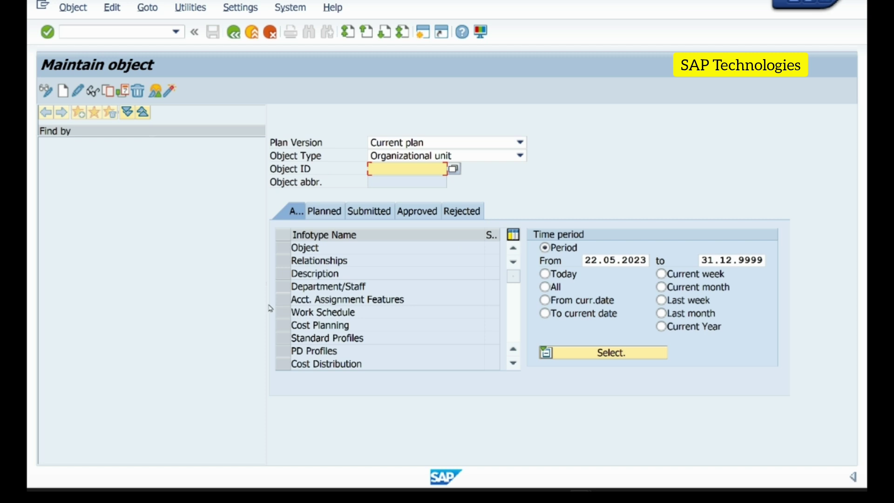
{"action": "left_click", "coordinate": [283, 249]}
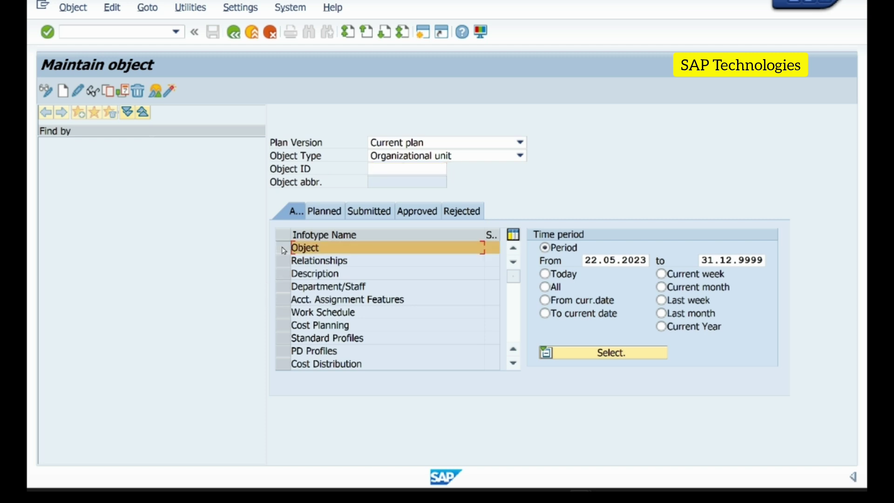
{"action": "left_click", "coordinate": [63, 93]}
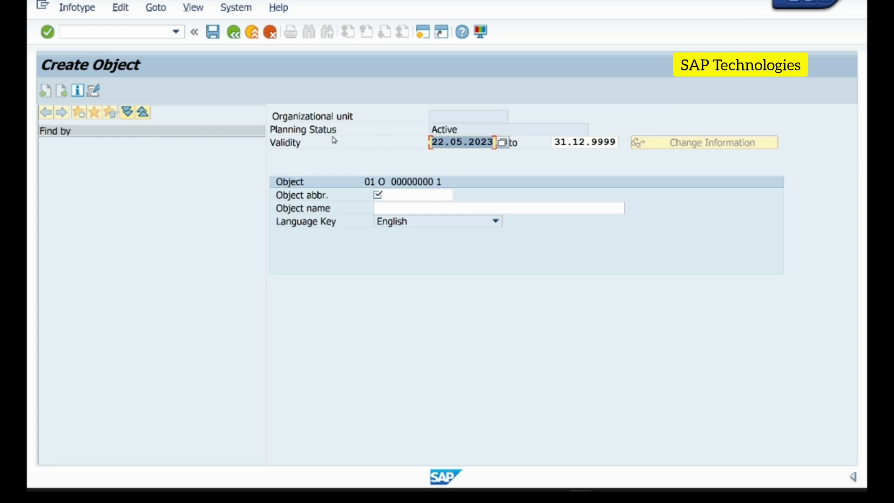
Step: Enter the object abbreviation Marketing and the object name Marketing department, and save the new organizational unit
{"action": "left_click", "coordinate": [464, 112]}
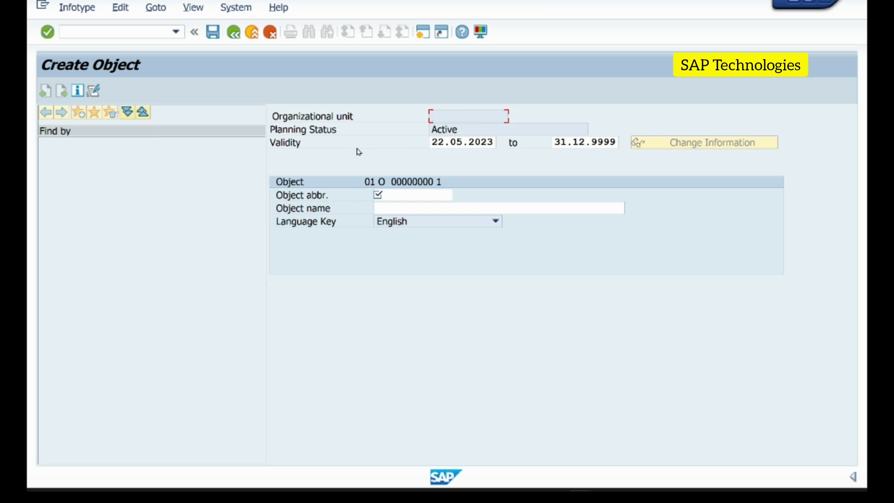
{"action": "left_click", "coordinate": [453, 143]}
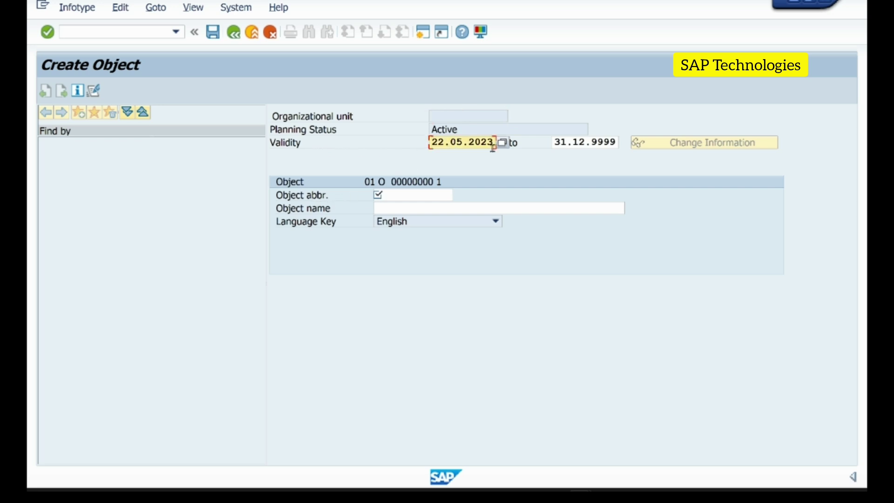
{"action": "left_click", "coordinate": [596, 141]}
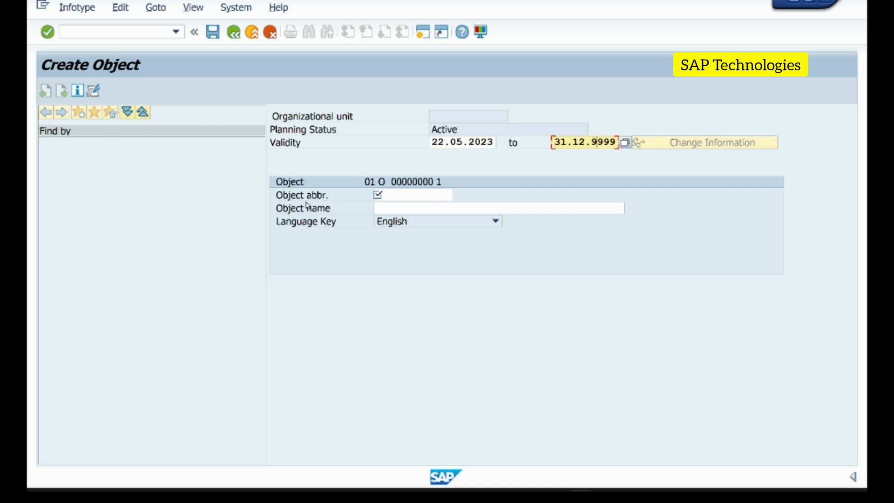
{"action": "left_click", "coordinate": [400, 189]}
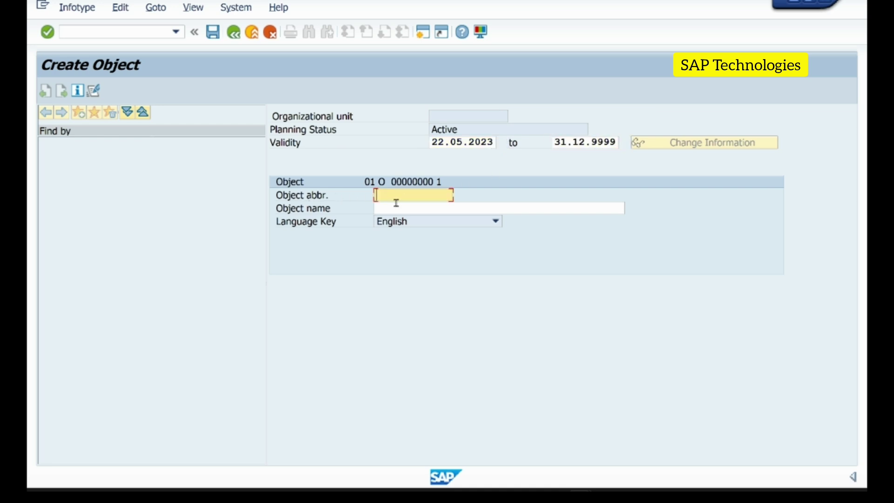
{"action": "left_click", "coordinate": [394, 205]}
{"action": "left_click", "coordinate": [400, 191]}
{"action": "type", "text": "keting"}
{"action": "left_click", "coordinate": [443, 208]}
{"action": "type", "text": "Marketing"}
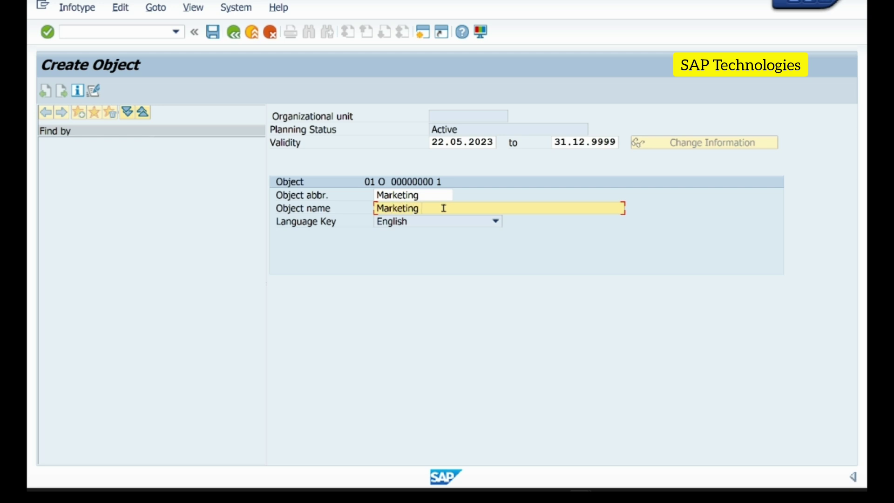
{"action": "type", "text": " department"}
{"action": "left_click", "coordinate": [213, 32]}
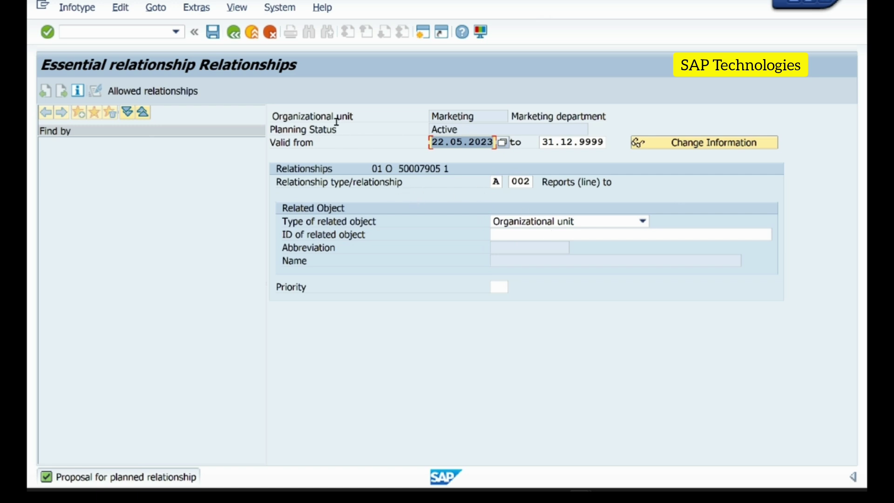
Step: Review the proposed A 002 Reports (line) to relationship and choose Organizational unit as the type of related object
{"action": "left_click", "coordinate": [493, 117]}
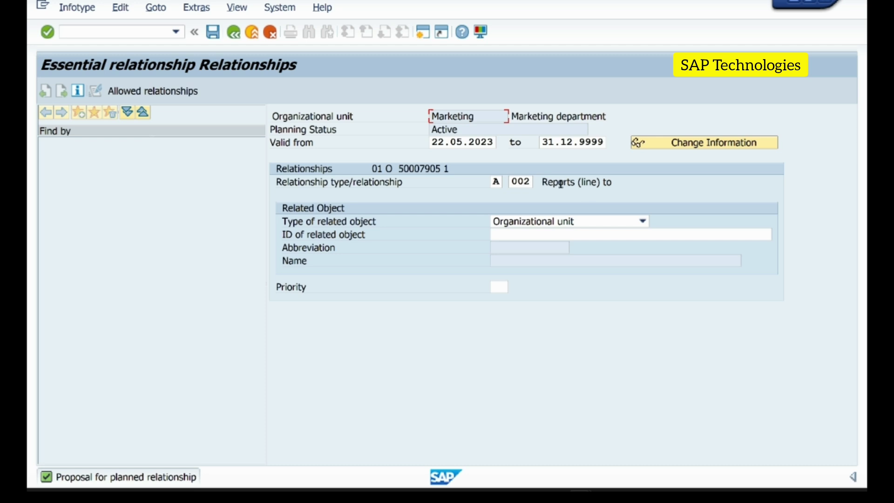
{"action": "left_click_drag", "start_coordinate": [613, 181], "coordinate": [539, 183]}
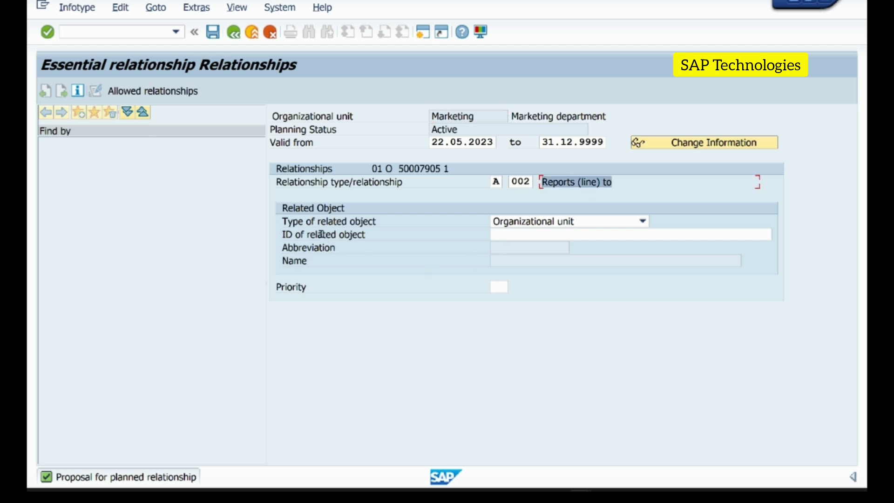
{"action": "left_click", "coordinate": [382, 225]}
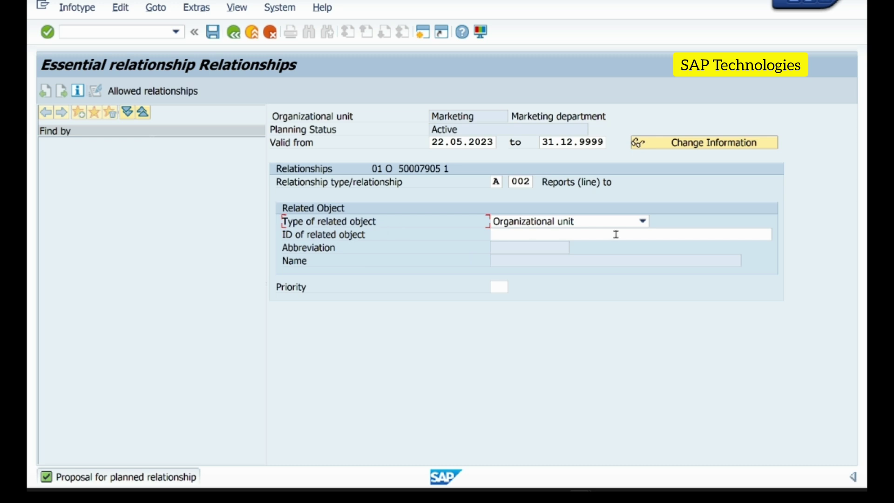
{"action": "left_click", "coordinate": [642, 221]}
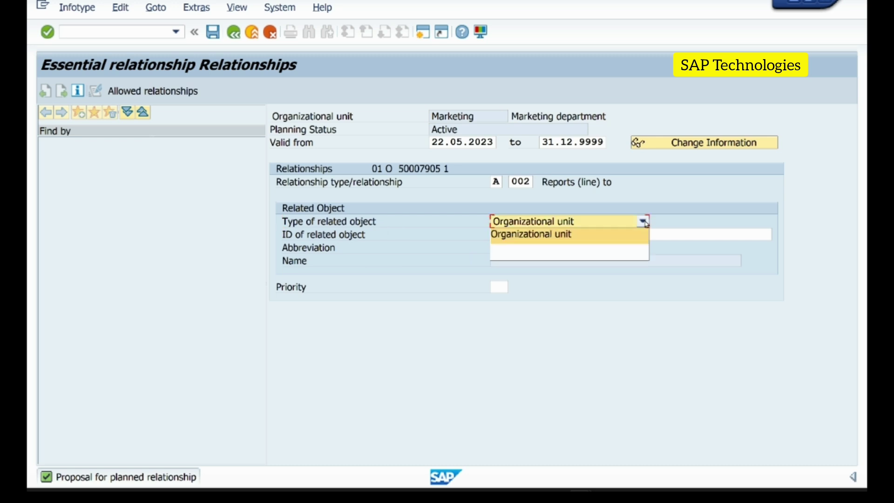
{"action": "left_click", "coordinate": [597, 231]}
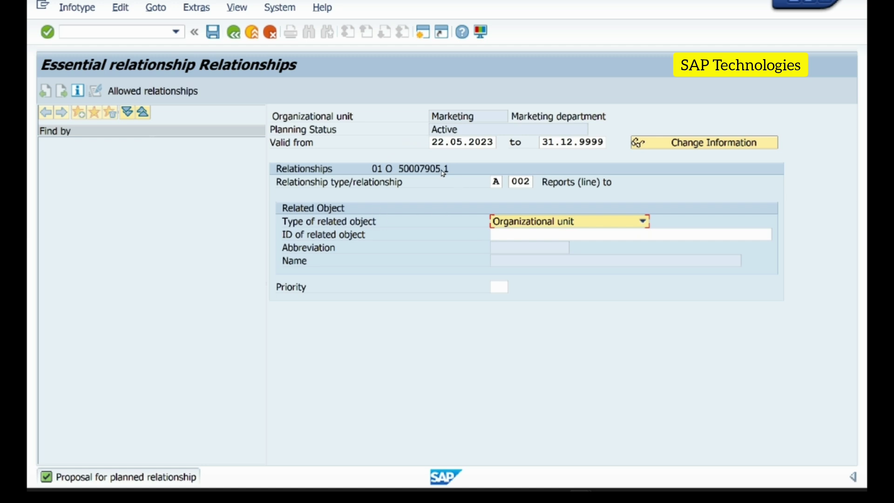
Step: Choose 50007903 from the earlier entries as the ID of the related object
{"action": "left_click", "coordinate": [554, 233]}
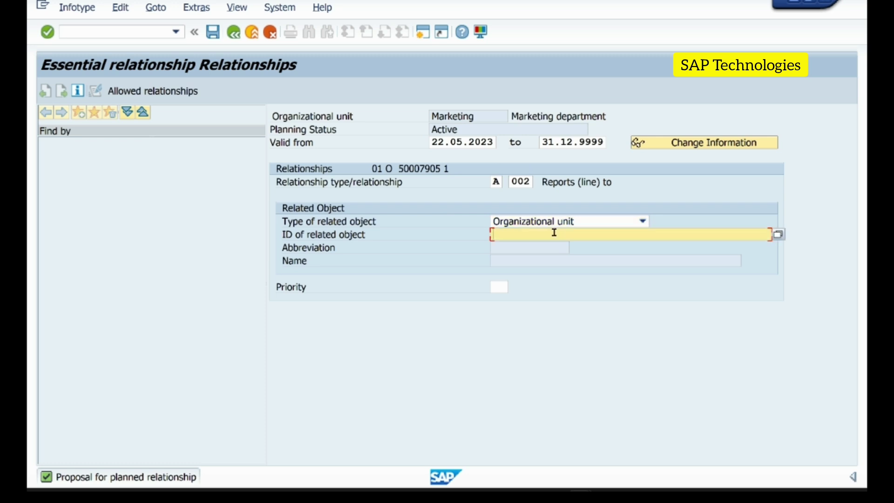
{"action": "left_click", "coordinate": [554, 232]}
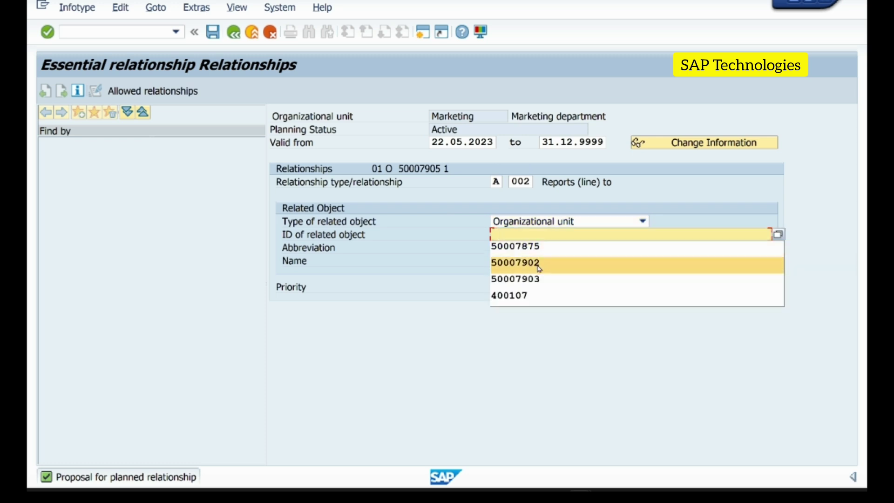
{"action": "left_click", "coordinate": [538, 283]}
{"action": "key", "text": "Return"}
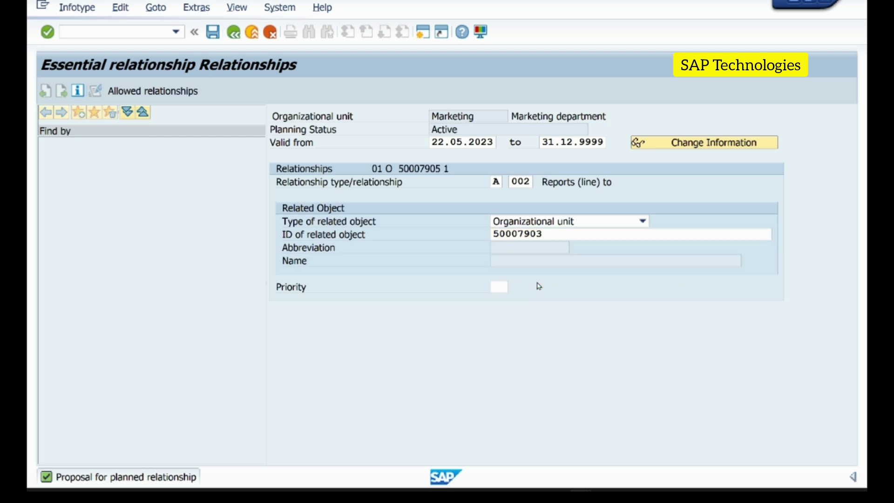
Step: Set the ID of the related object to 50007902 and validate the entry
{"action": "left_click", "coordinate": [554, 233]}
{"action": "key", "text": "BackSpace"}
{"action": "type", "text": "2"}
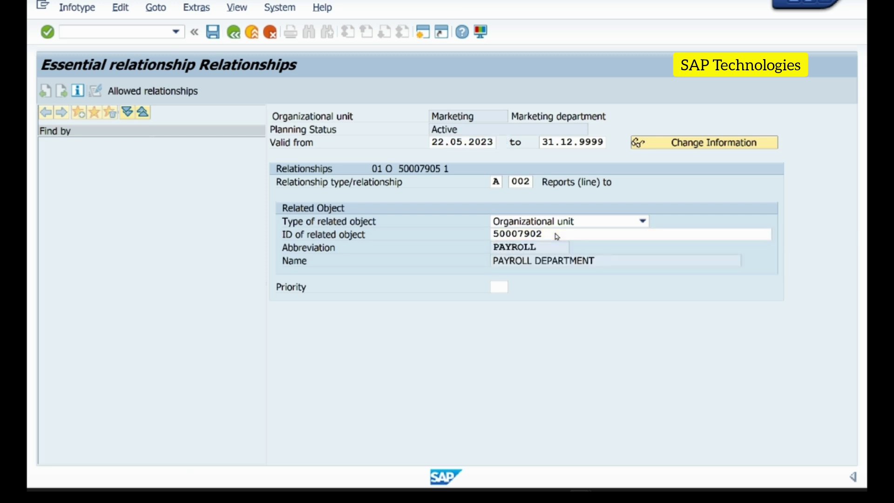
{"action": "key", "text": "Return"}
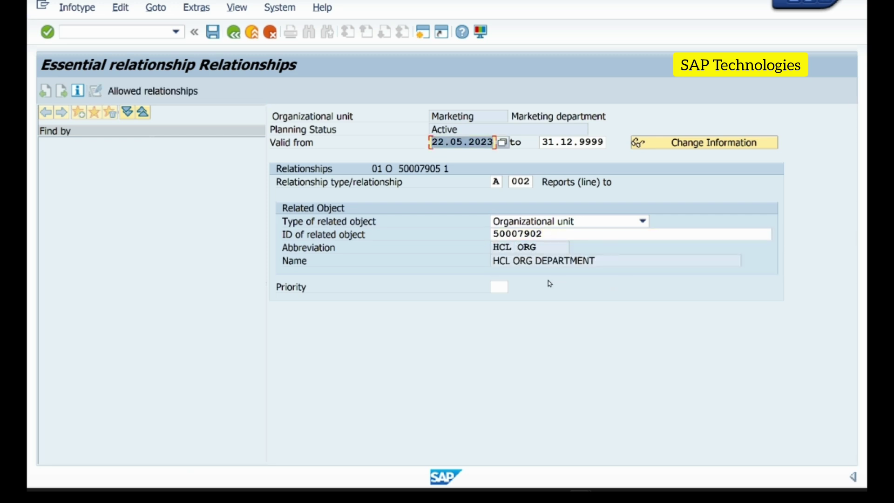
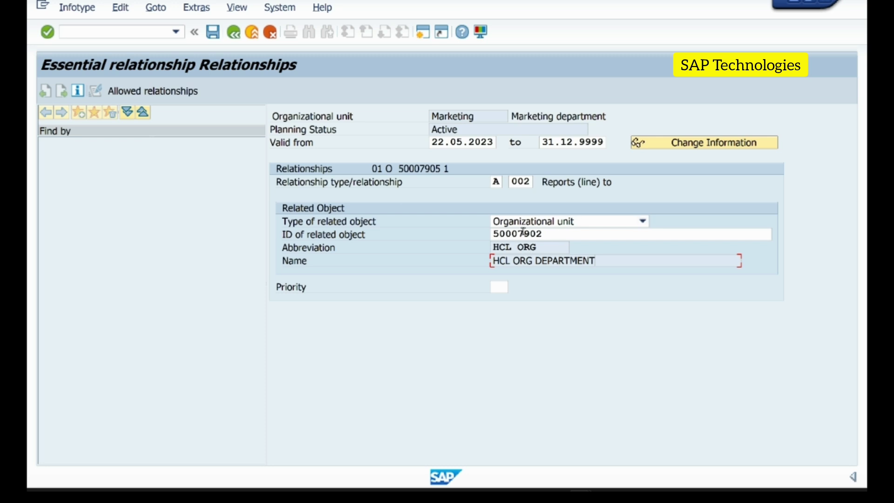
Step: Save the Marketing department's relationship to organizational unit 50007902 and select the new department's object ID
{"action": "left_click", "coordinate": [577, 232]}
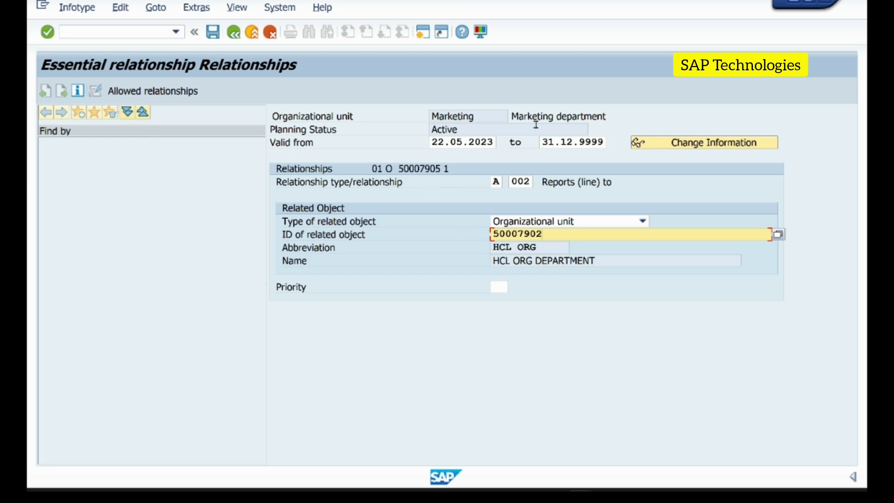
{"action": "left_click", "coordinate": [213, 32]}
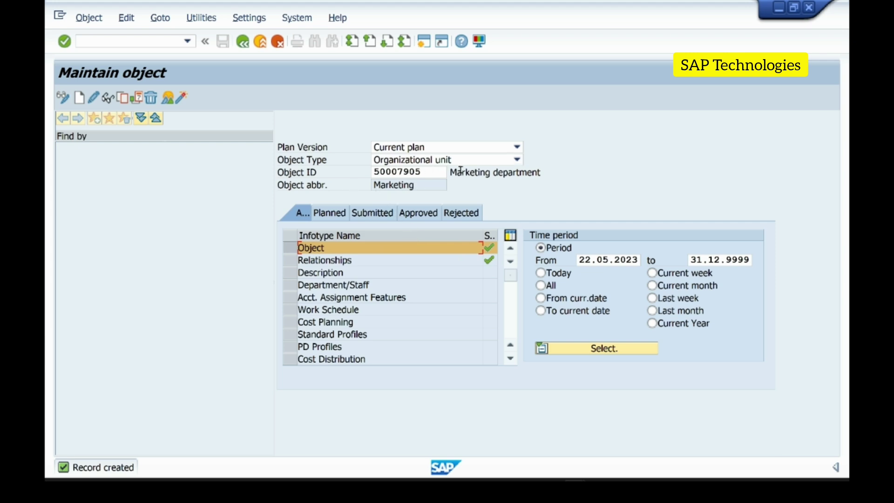
{"action": "left_click", "coordinate": [432, 171]}
{"action": "double_click", "coordinate": [432, 172]}
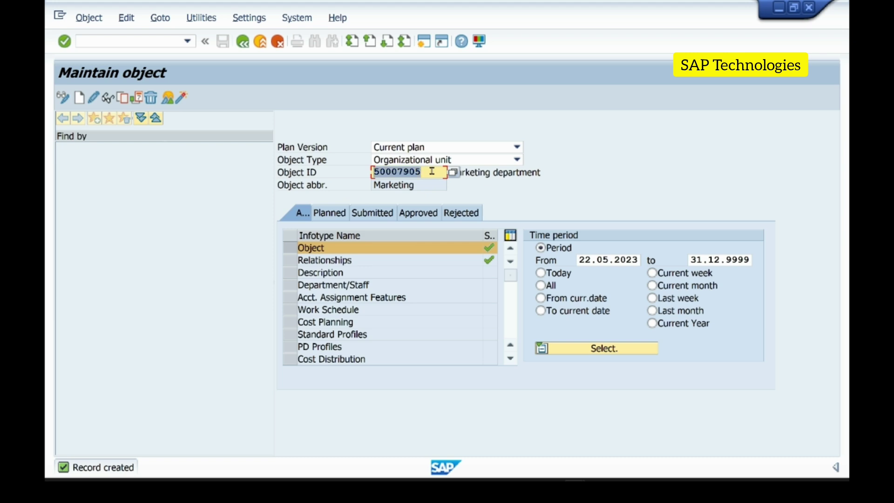
{"action": "left_click", "coordinate": [432, 171]}
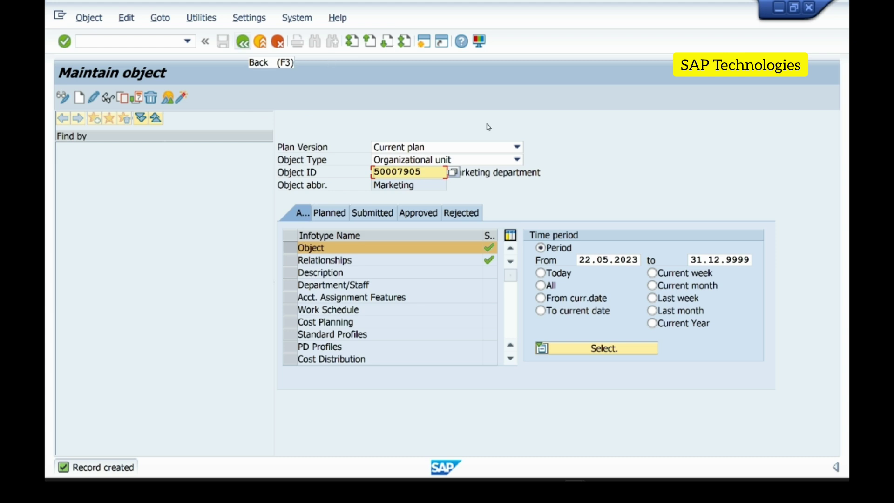
Step: Switch the object type to Position, then copy the department's object ID 50007905 and clear it from the field
{"action": "left_click", "coordinate": [517, 160]}
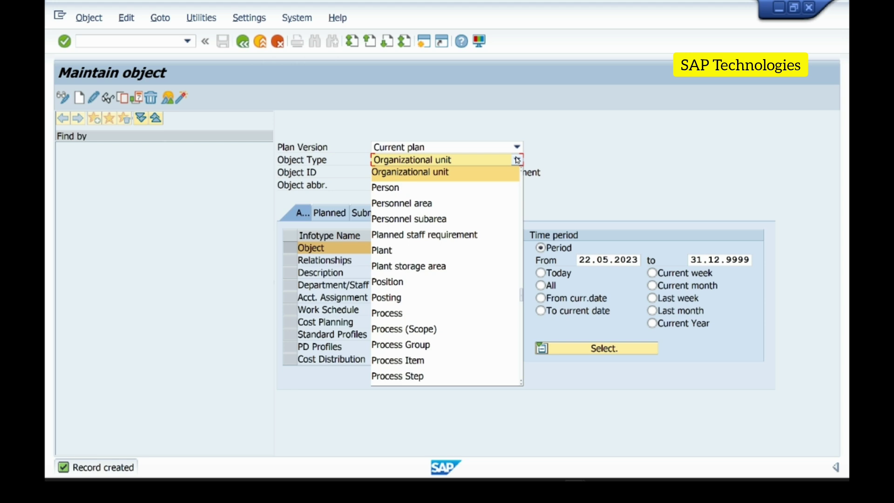
{"action": "type", "text": "po"}
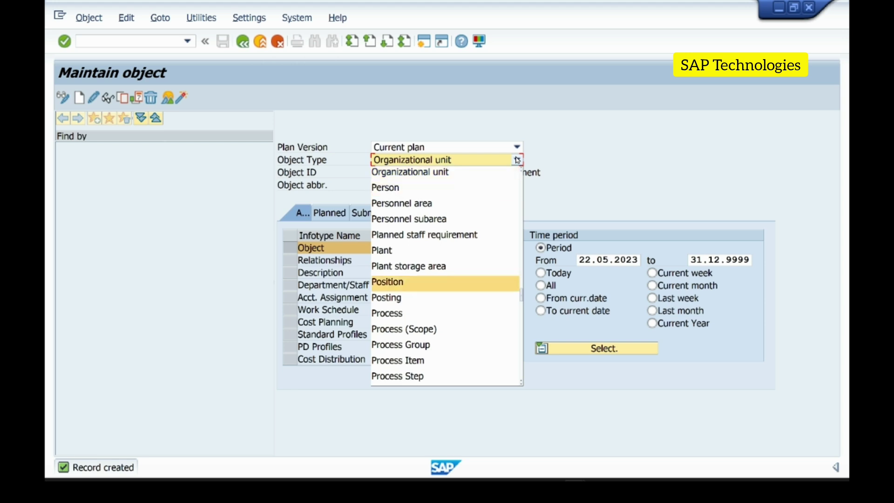
{"action": "key", "text": "Return"}
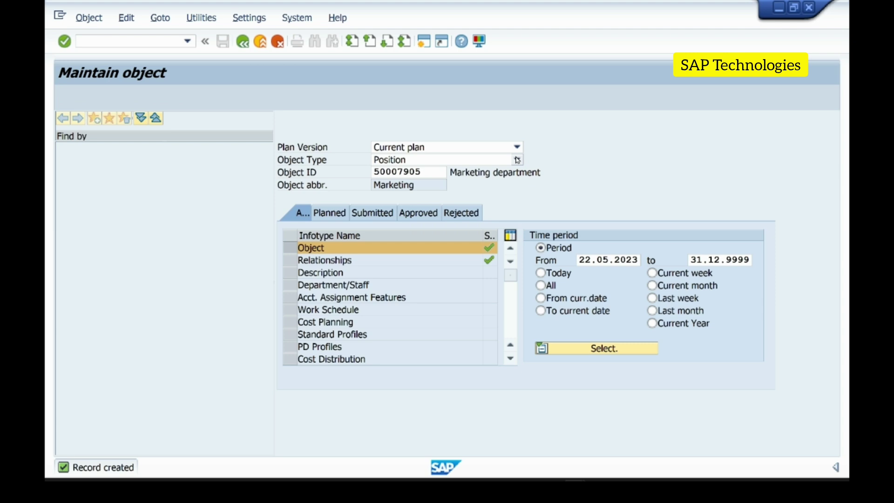
{"action": "left_click", "coordinate": [430, 173]}
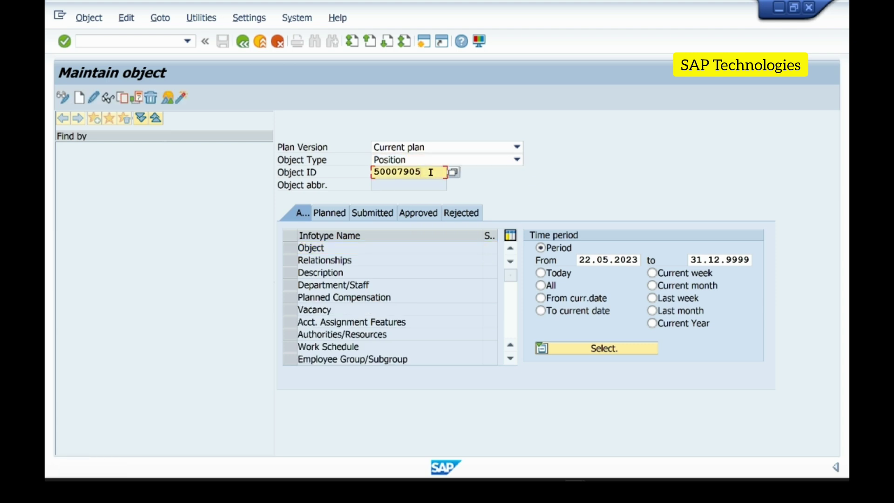
{"action": "double_click", "coordinate": [431, 172]}
{"action": "key", "text": "ctrl+c"}
{"action": "key", "text": "Delete"}
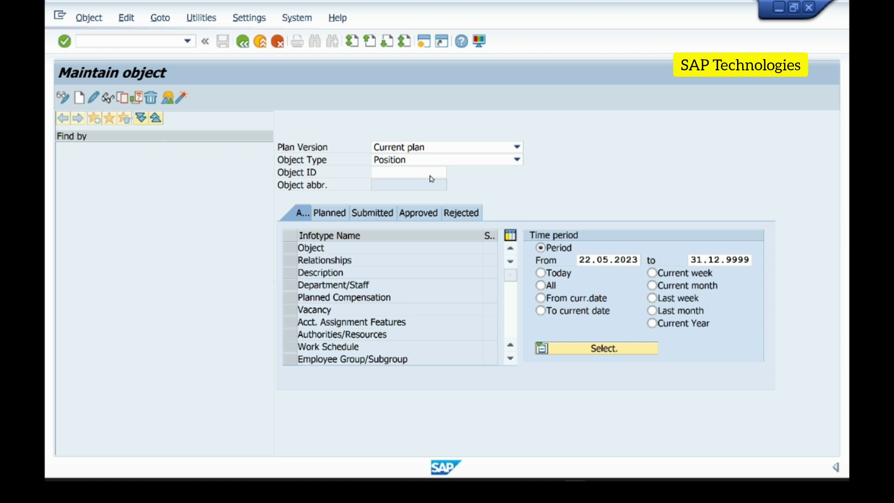
{"action": "left_click", "coordinate": [428, 174]}
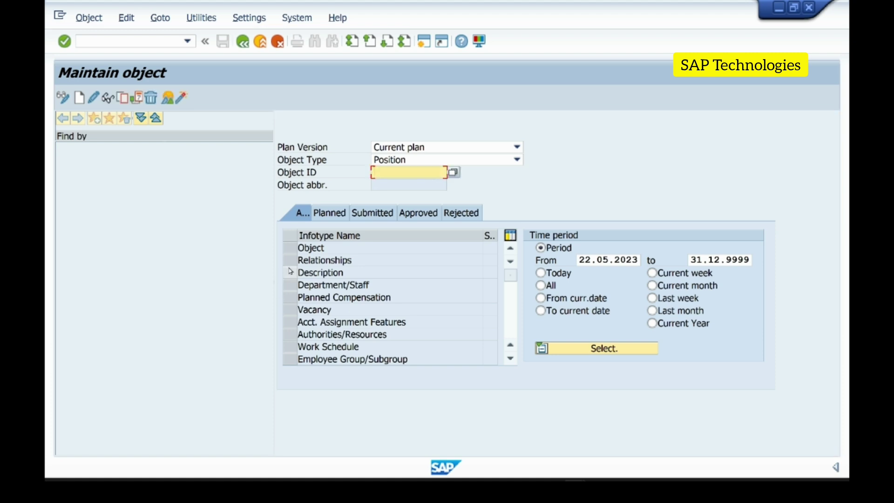
Step: Create an Object record for the position with abbreviation Mrk Mgr and name Marketing Manager, and save it
{"action": "left_click", "coordinate": [292, 253]}
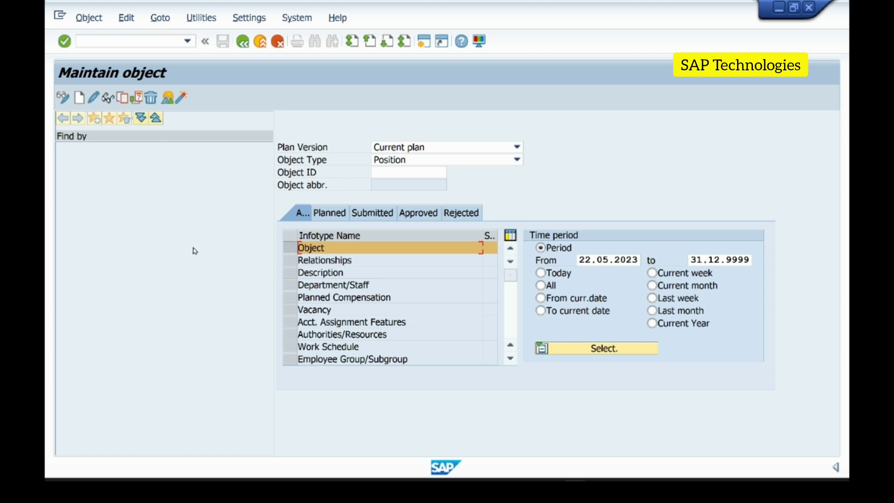
{"action": "left_click", "coordinate": [78, 99]}
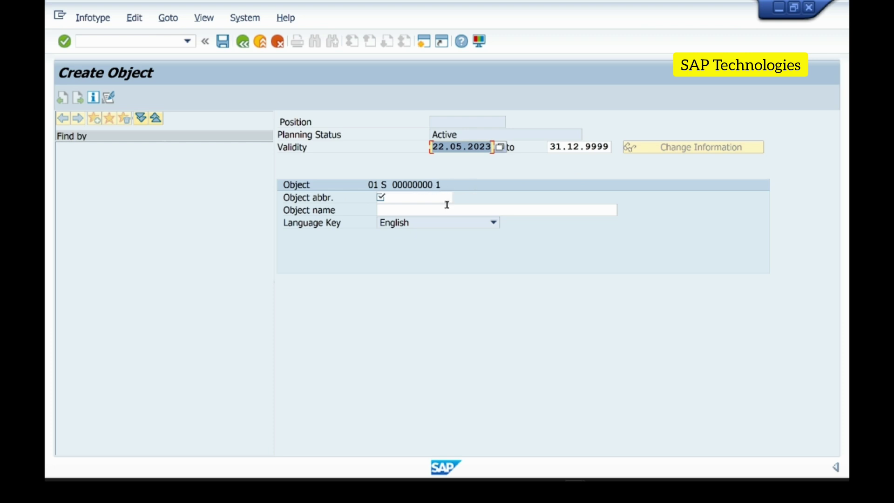
{"action": "left_click", "coordinate": [416, 194]}
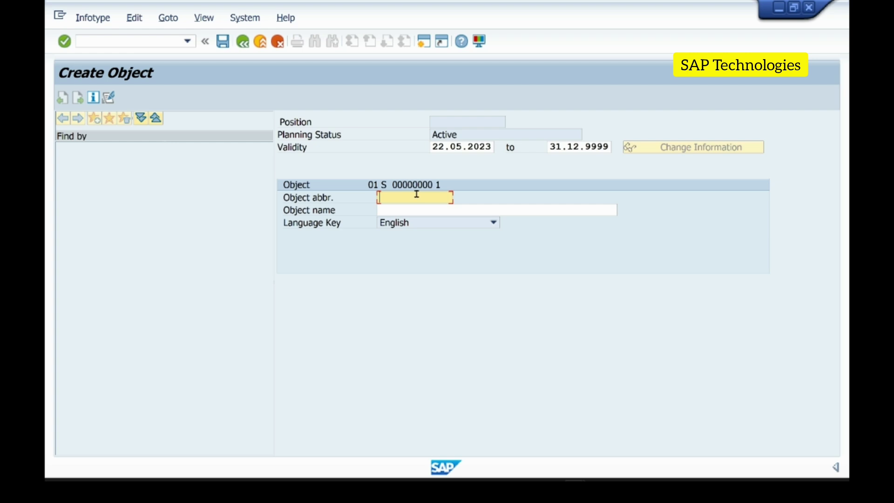
{"action": "type", "text": "M"}
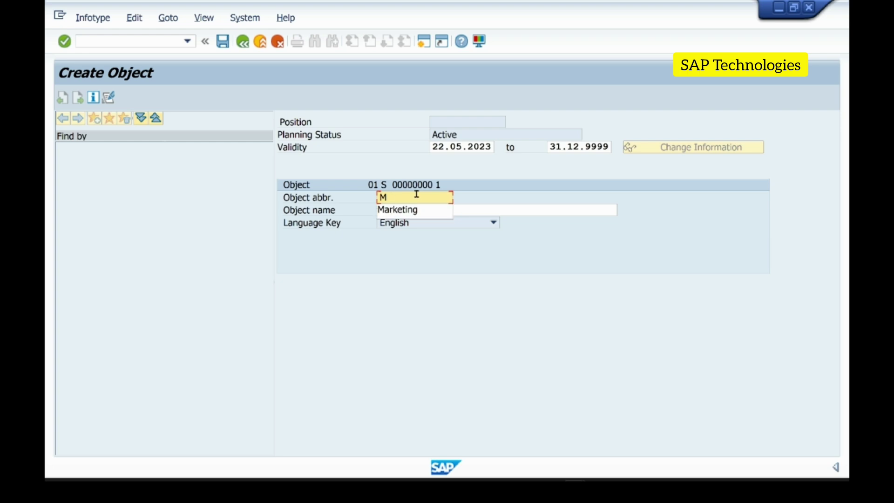
{"action": "type", "text": "ark M"}
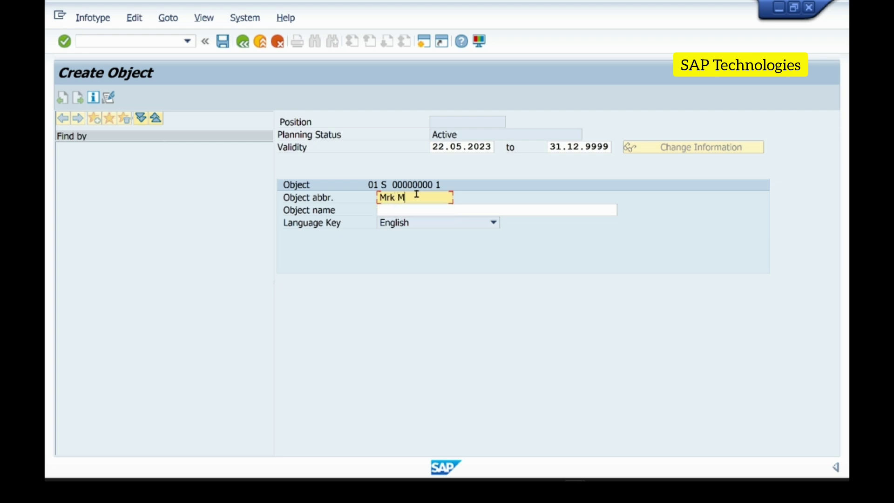
{"action": "type", "text": "gr"}
{"action": "key", "text": "Tab"}
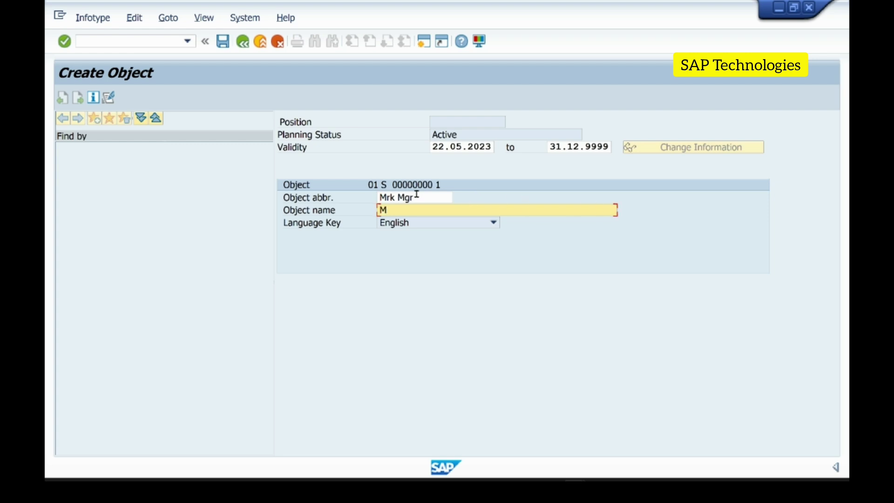
{"action": "type", "text": "Marke"}
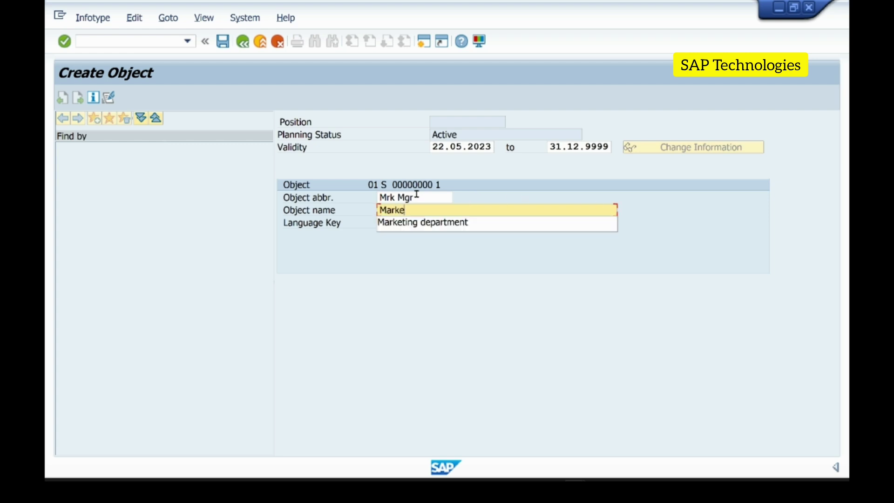
{"action": "type", "text": "ting Manager"}
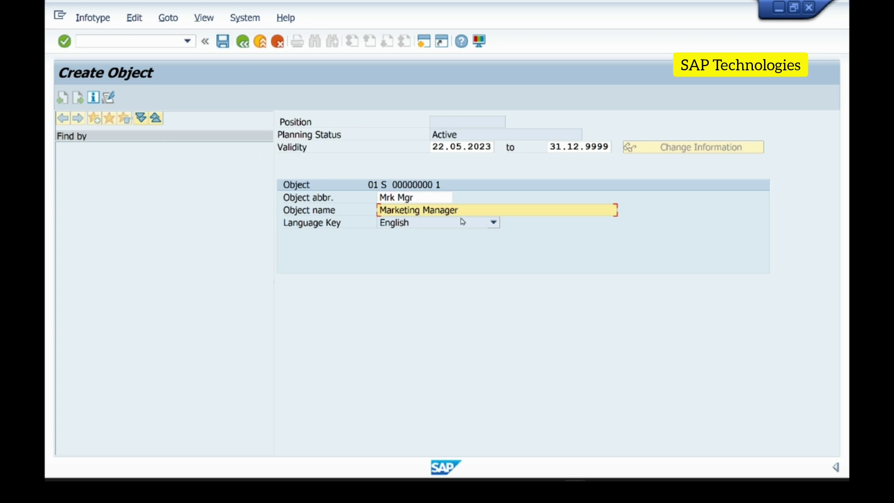
{"action": "left_click", "coordinate": [223, 42]}
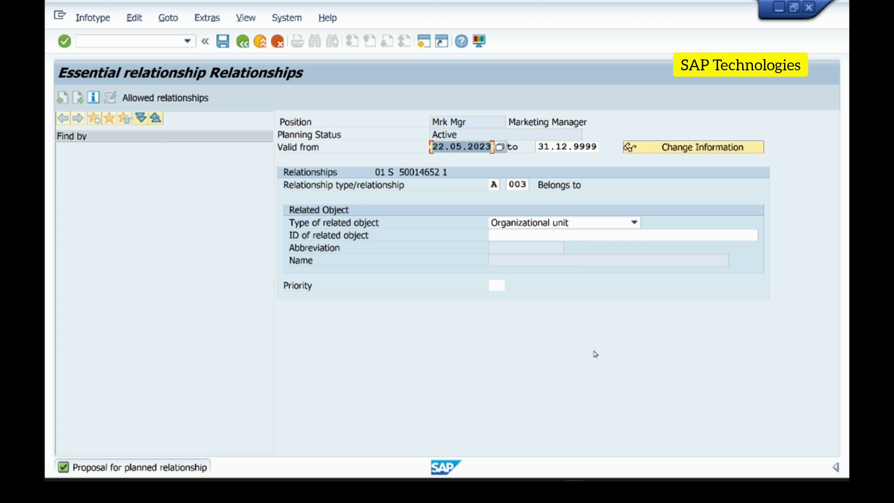
Step: Relate the position to organizational unit 50007905 through the proposed A 003 Belongs to relationship and save it
{"action": "left_click", "coordinate": [634, 223]}
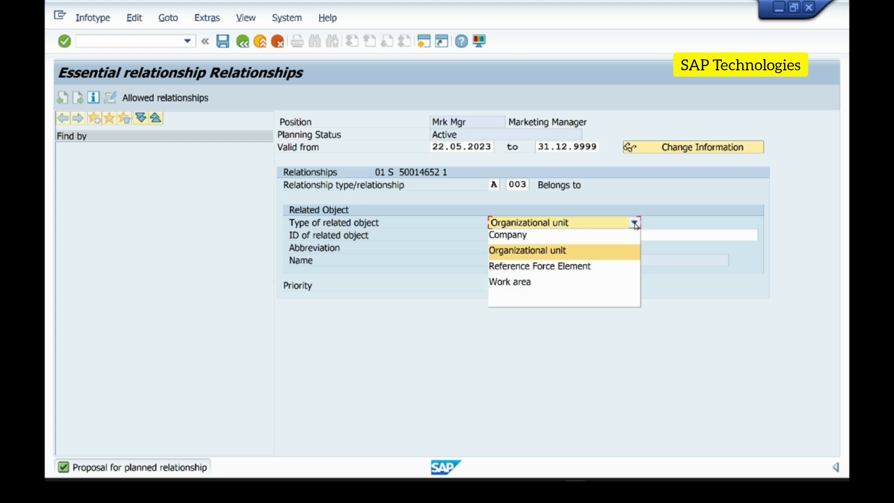
{"action": "left_click", "coordinate": [551, 251]}
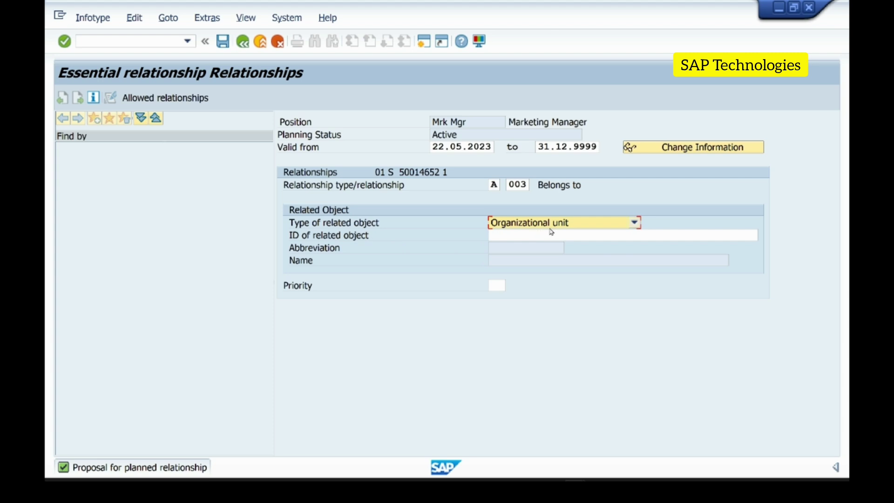
{"action": "left_click", "coordinate": [562, 235]}
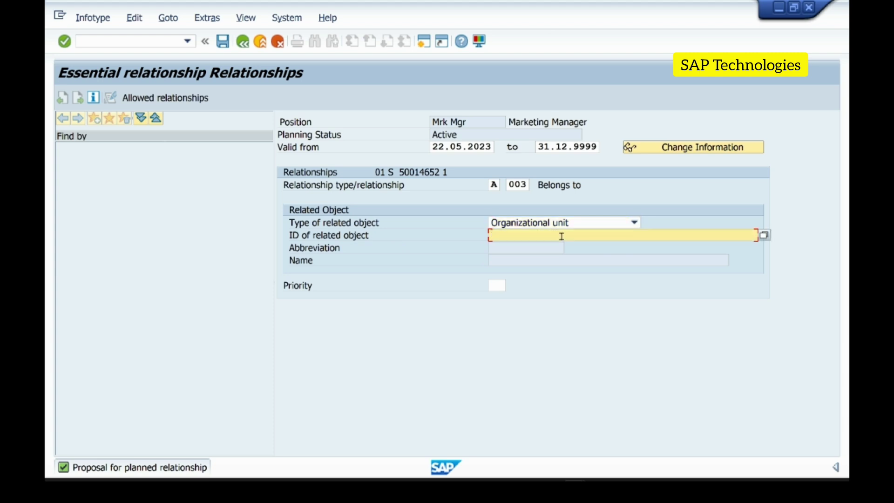
{"action": "key", "text": "ctrl+v"}
{"action": "key", "text": "Return"}
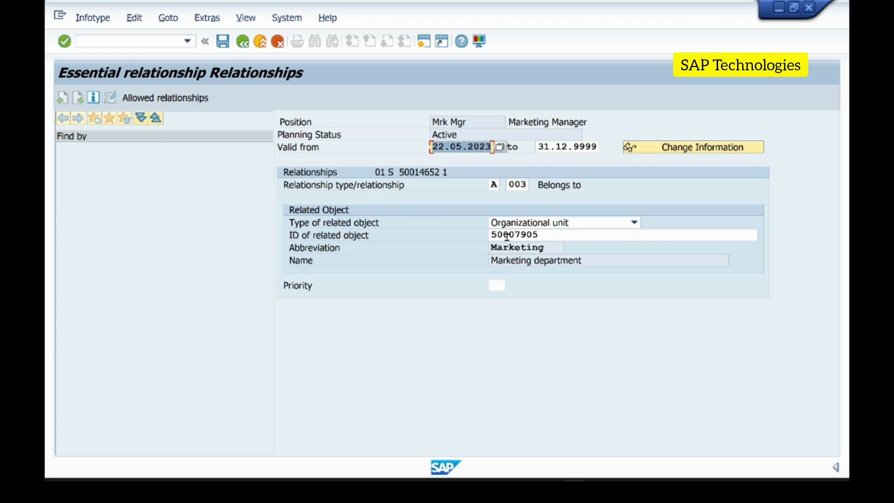
{"action": "left_click", "coordinate": [550, 232]}
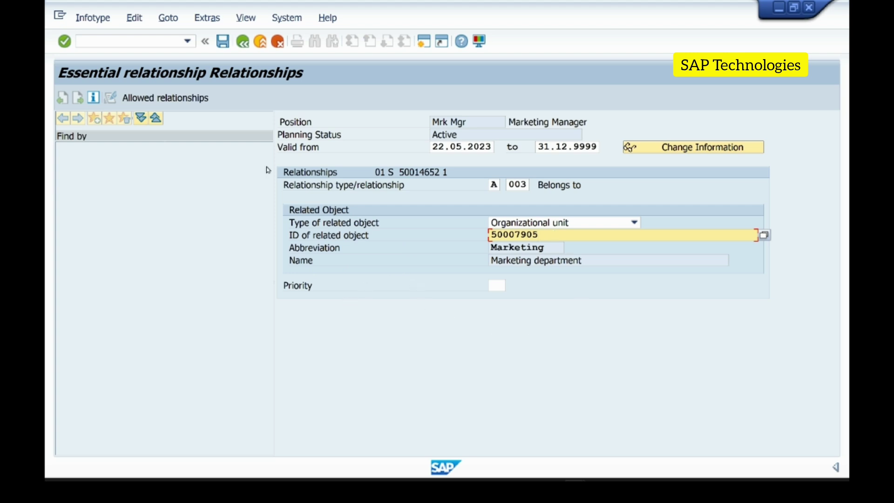
{"action": "left_click", "coordinate": [223, 43]}
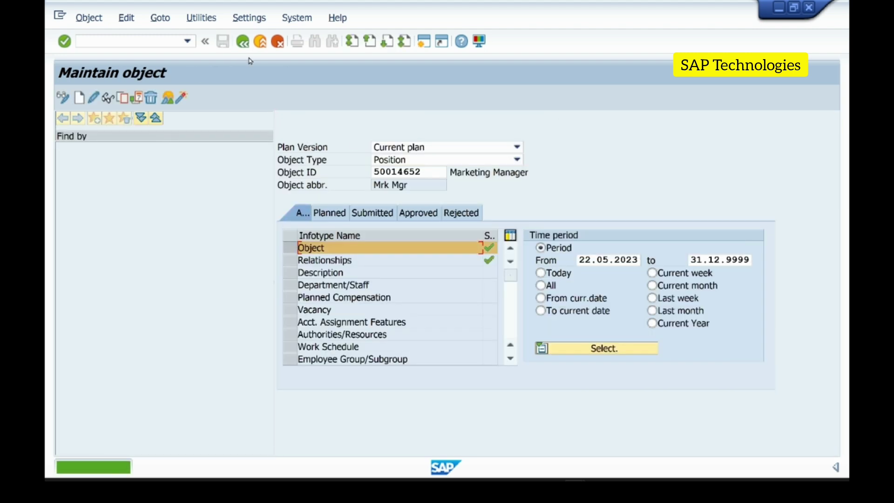
Step: Start a new Relationships record for the Marketing Manager position
{"action": "left_click", "coordinate": [292, 249]}
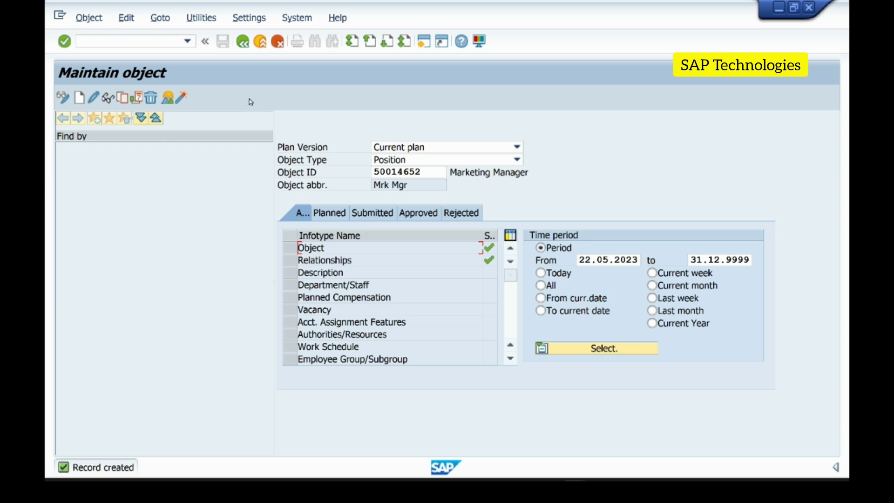
{"action": "key", "text": "Down"}
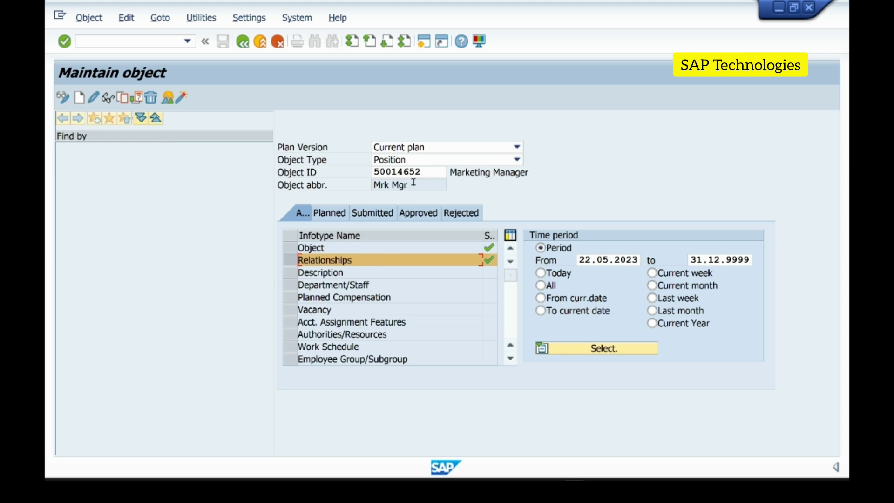
{"action": "left_click", "coordinate": [430, 174]}
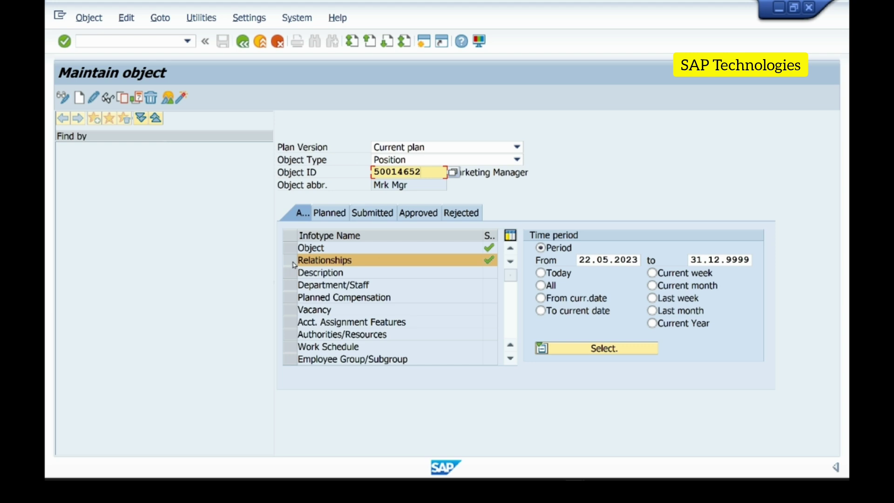
{"action": "left_click", "coordinate": [80, 98]}
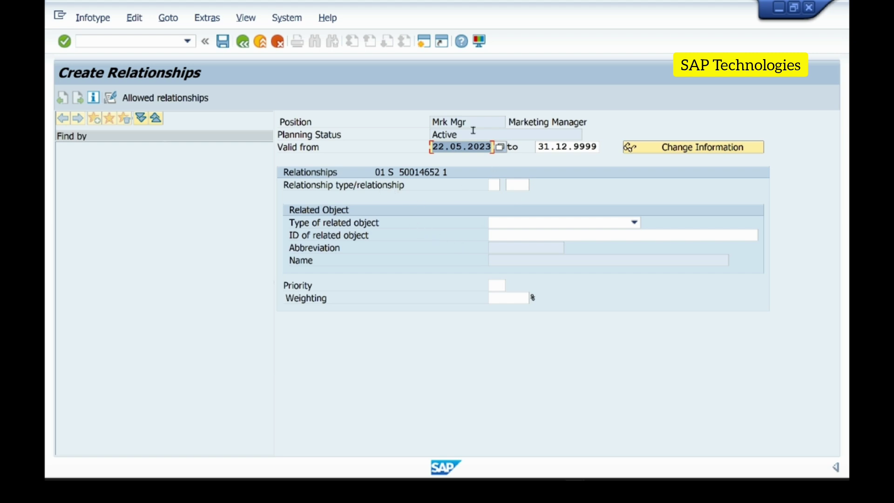
{"action": "left_click", "coordinate": [535, 122]}
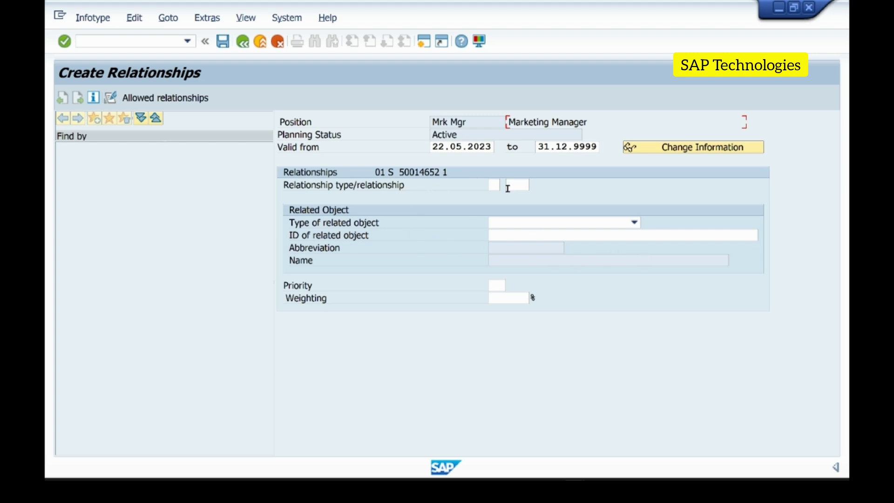
Step: Choose Person as the type of related object for the new relationship
{"action": "left_click", "coordinate": [634, 223]}
{"action": "key", "text": "Down"}
{"action": "key", "text": "Down"}
{"action": "key", "text": "Down"}
{"action": "key", "text": "Down"}
{"action": "key", "text": "Down"}
{"action": "key", "text": "Down"}
{"action": "key", "text": "Down"}
{"action": "key", "text": "Down"}
{"action": "key", "text": "Down"}
{"action": "key", "text": "Down"}
{"action": "key", "text": "Down"}
{"action": "key", "text": "Down"}
{"action": "key", "text": "Down"}
{"action": "key", "text": "Down"}
{"action": "key", "text": "Down"}
{"action": "key", "text": "Down"}
{"action": "key", "text": "Down"}
{"action": "key", "text": "Down"}
{"action": "key", "text": "Down"}
{"action": "key", "text": "Down"}
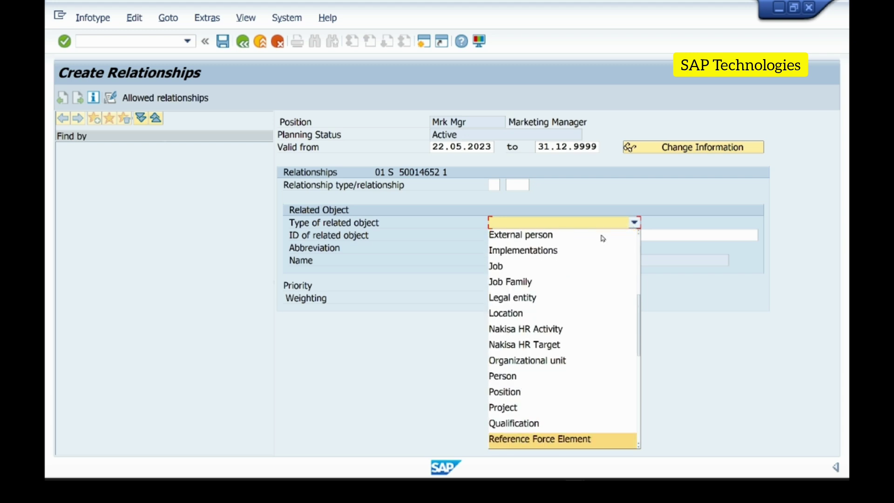
{"action": "key", "text": "Up"}
{"action": "key", "text": "Up"}
{"action": "key", "text": "Up"}
{"action": "key", "text": "Up"}
{"action": "left_click", "coordinate": [544, 376]}
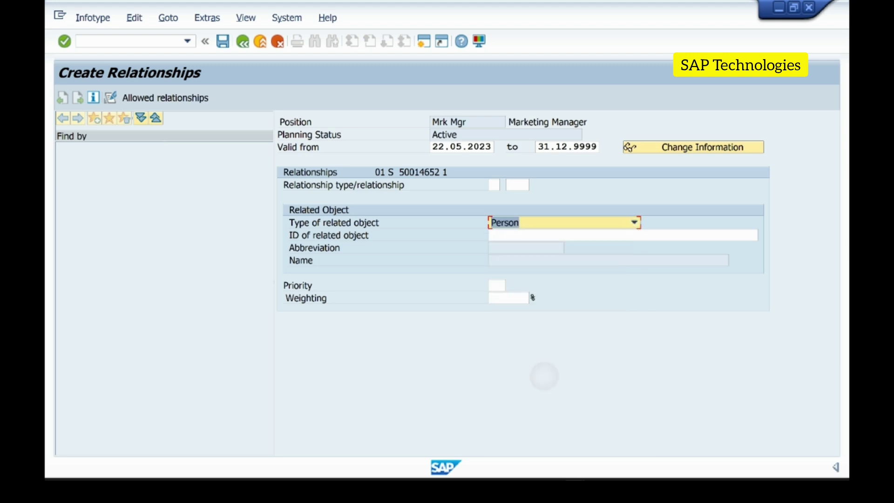
Step: Set the relationship to the person as type A, relationship 008 (Holder), and confirm the entry
{"action": "left_click", "coordinate": [495, 186]}
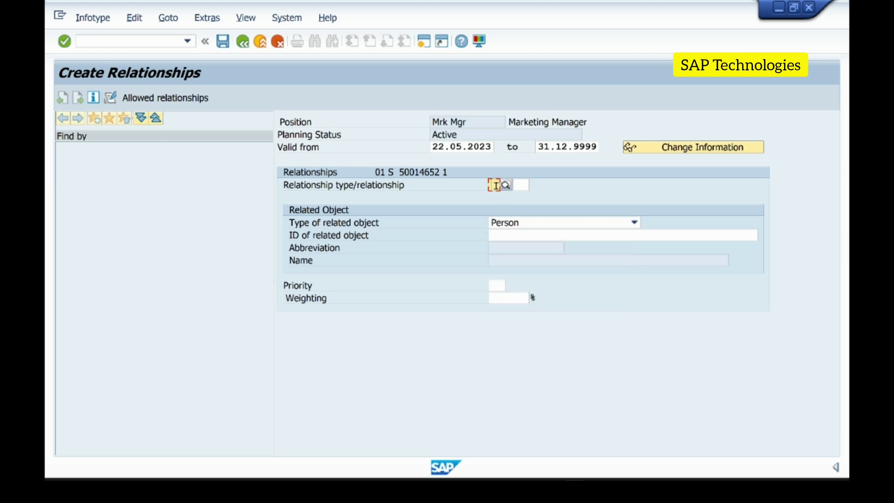
{"action": "type", "text": "A"}
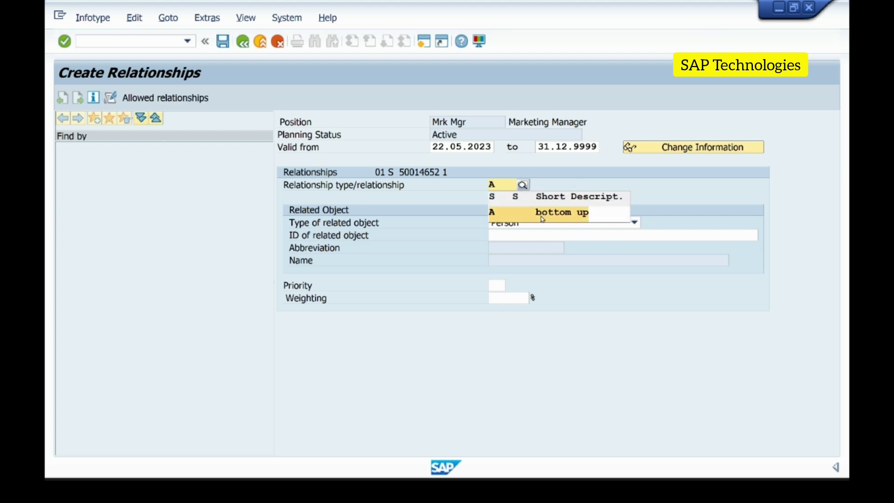
{"action": "left_click", "coordinate": [431, 235]}
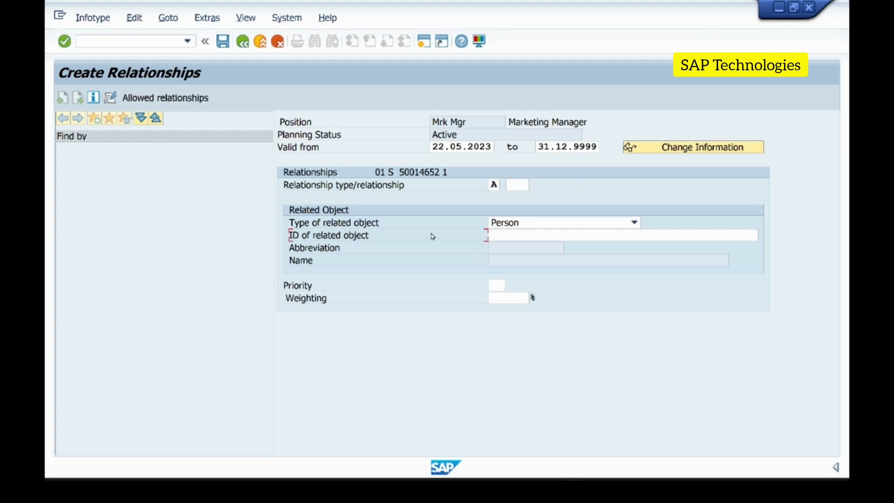
{"action": "left_click", "coordinate": [513, 185]}
{"action": "type", "text": "008"}
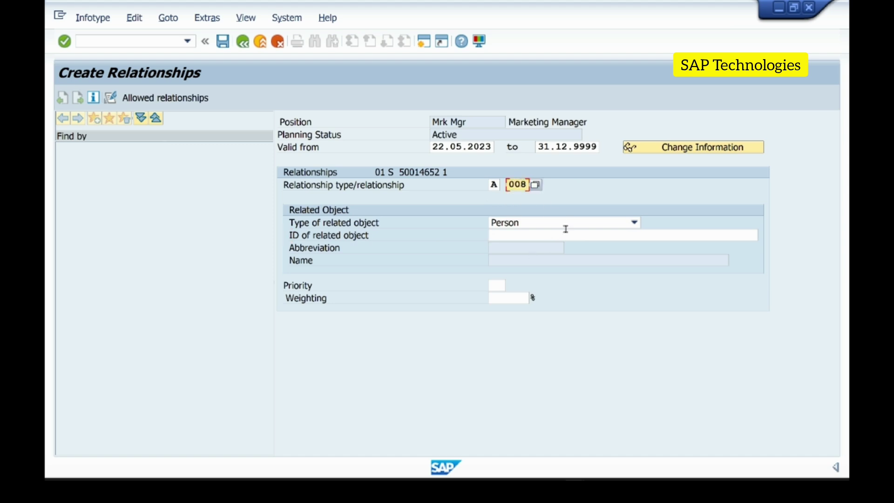
{"action": "key", "text": "Return"}
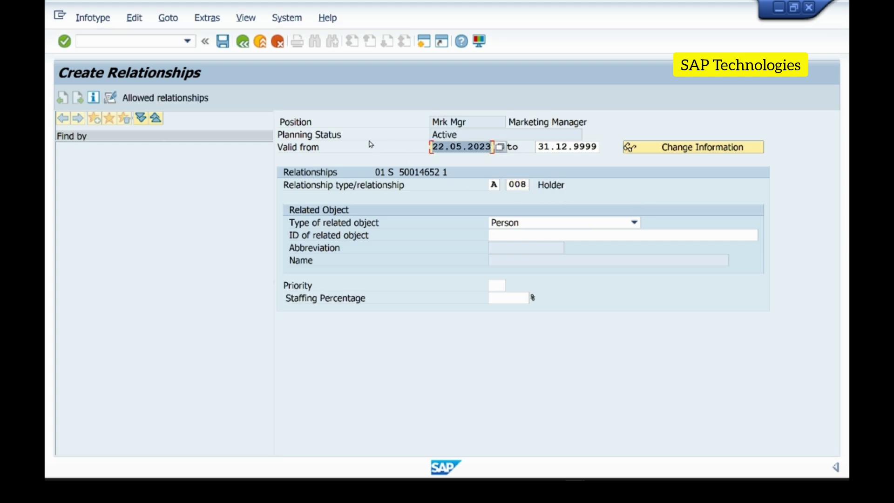
Step: Enter the employee's personnel number as the ID of the related object and confirm it
{"action": "left_click", "coordinate": [521, 232]}
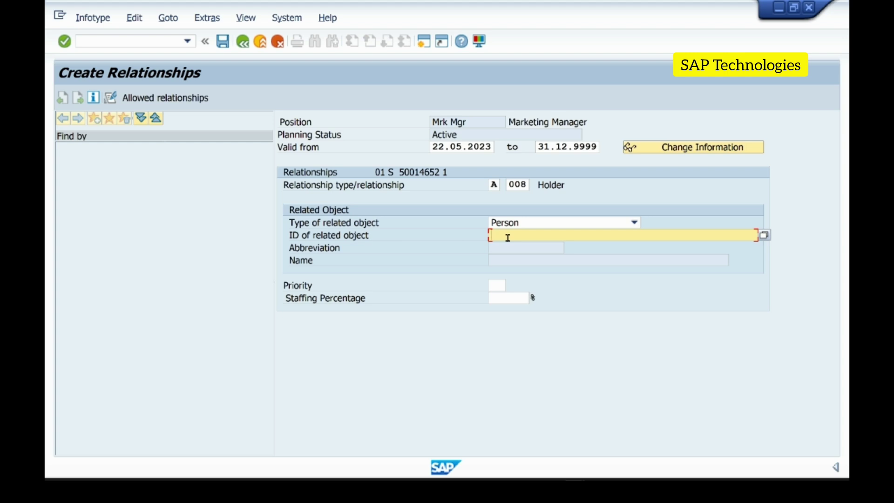
{"action": "left_click", "coordinate": [548, 188]}
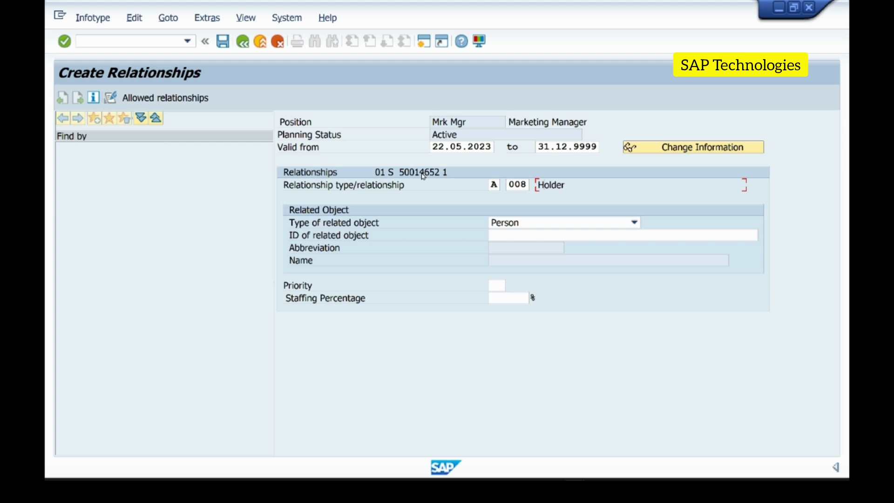
{"action": "left_click", "coordinate": [555, 238]}
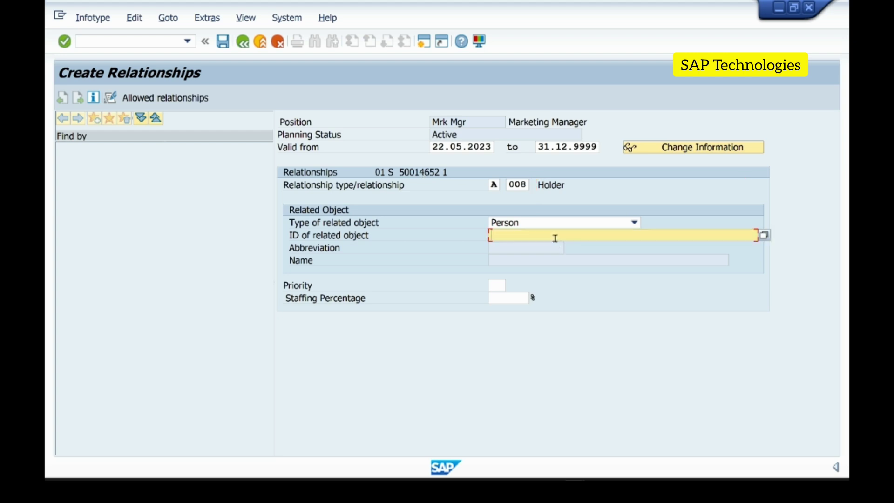
{"action": "type", "text": "400"}
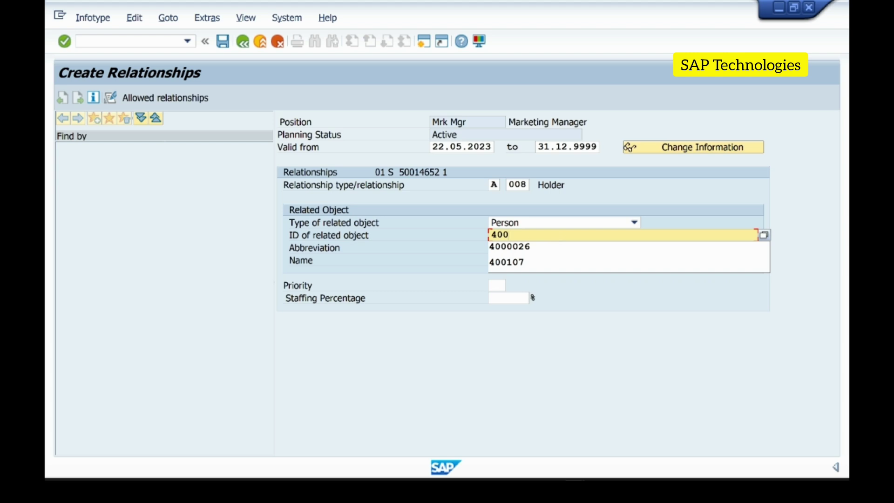
{"action": "key", "text": "Down"}
{"action": "key", "text": "Return"}
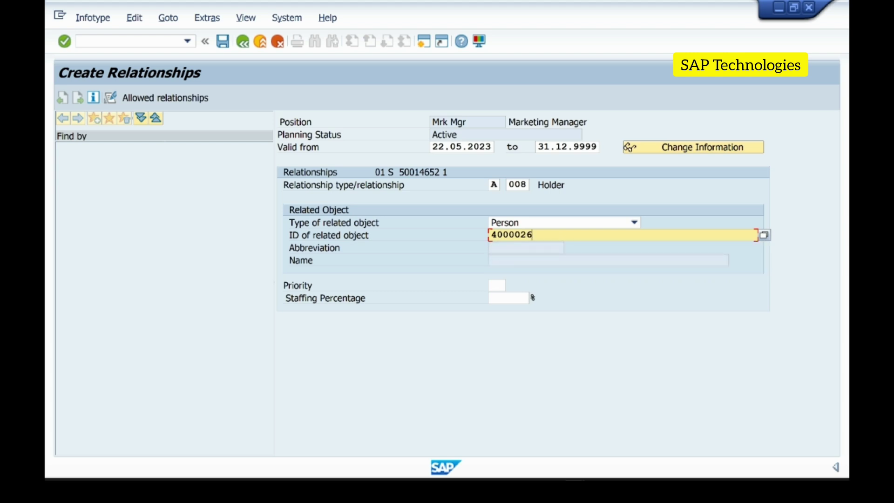
{"action": "key", "text": "Return"}
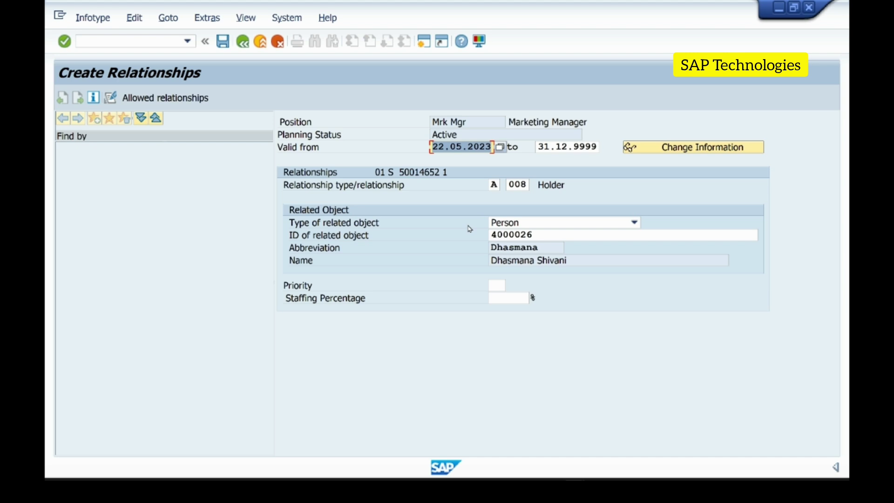
{"action": "left_click", "coordinate": [554, 235]}
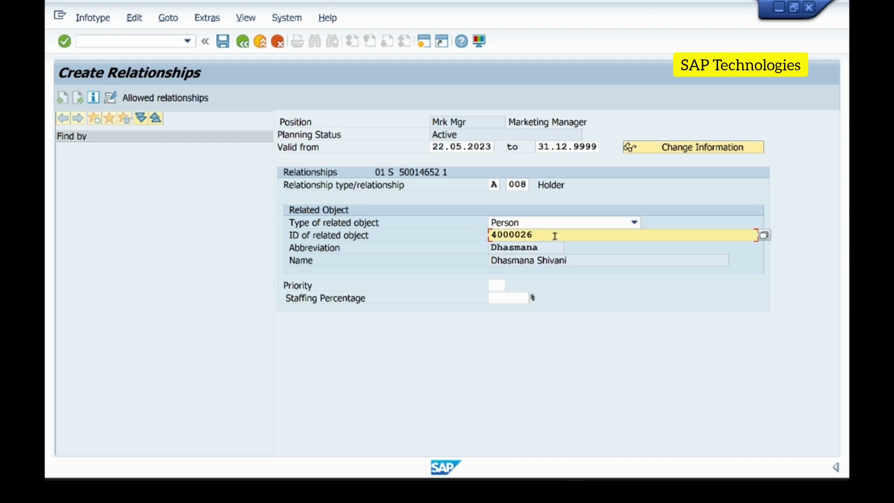
Step: Switch to the HR master data session and open the same employee's Organizational Assignment in change mode
{"action": "mouse_move", "coordinate": [574, 489]}
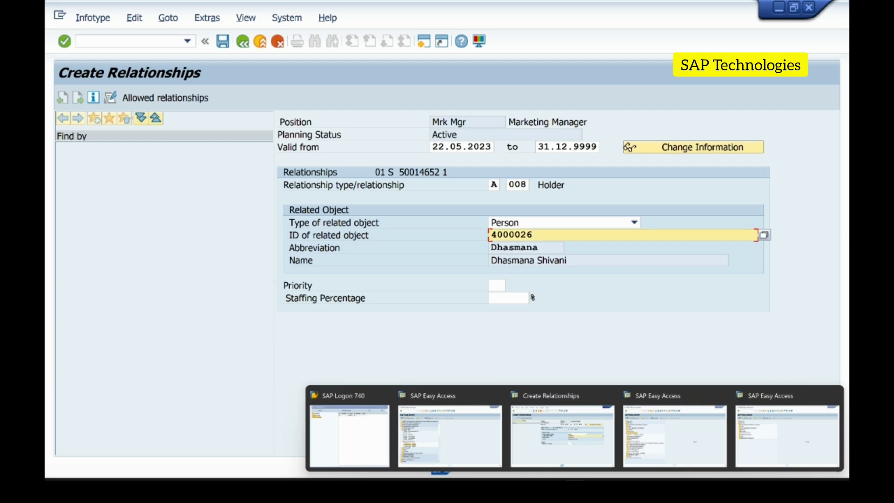
{"action": "left_click", "coordinate": [764, 441]}
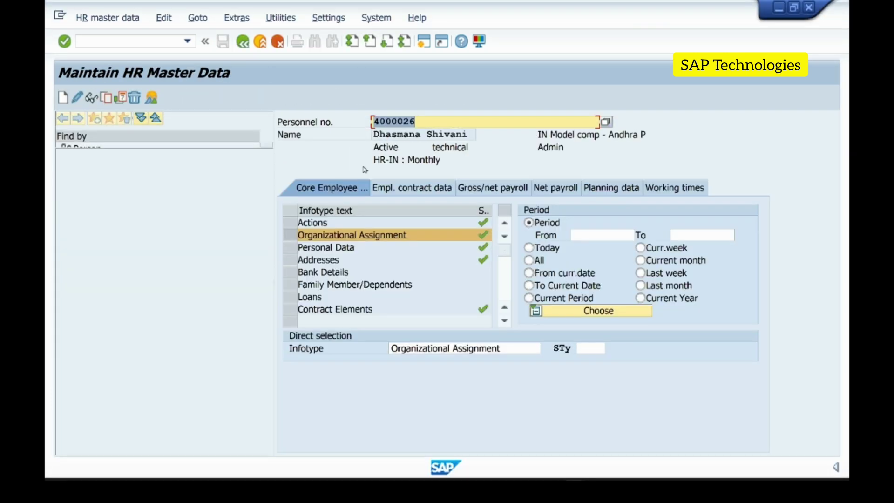
{"action": "left_click", "coordinate": [450, 122]}
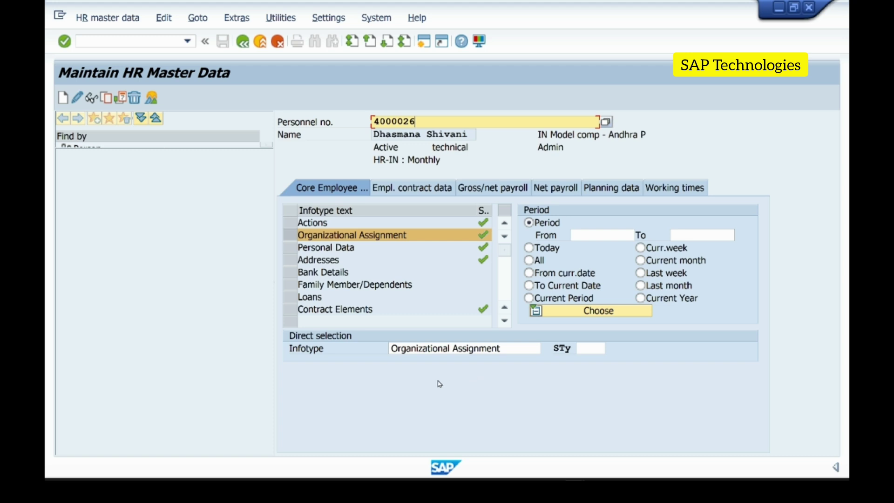
{"action": "left_click", "coordinate": [513, 348]}
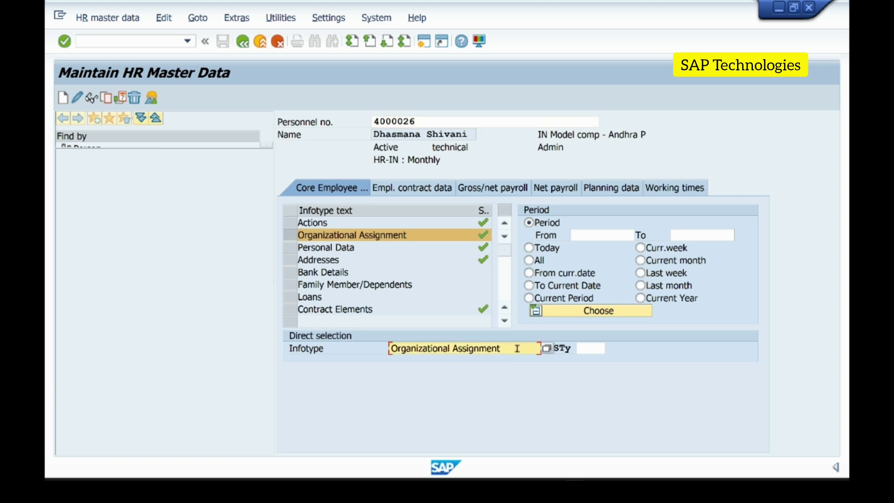
{"action": "left_click", "coordinate": [77, 98]}
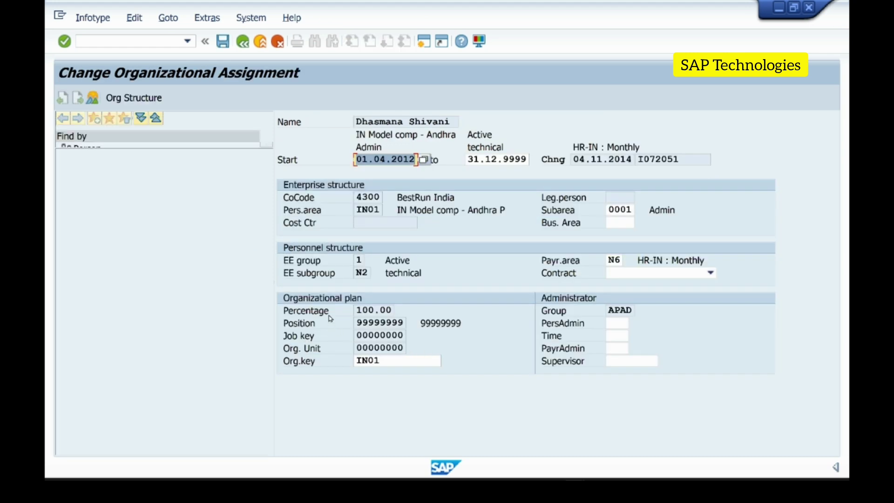
Step: Check the position and organizational unit in the employee's organizational plan, and leave the HR master data transaction without changes
{"action": "left_click", "coordinate": [376, 326]}
{"action": "left_click", "coordinate": [388, 349]}
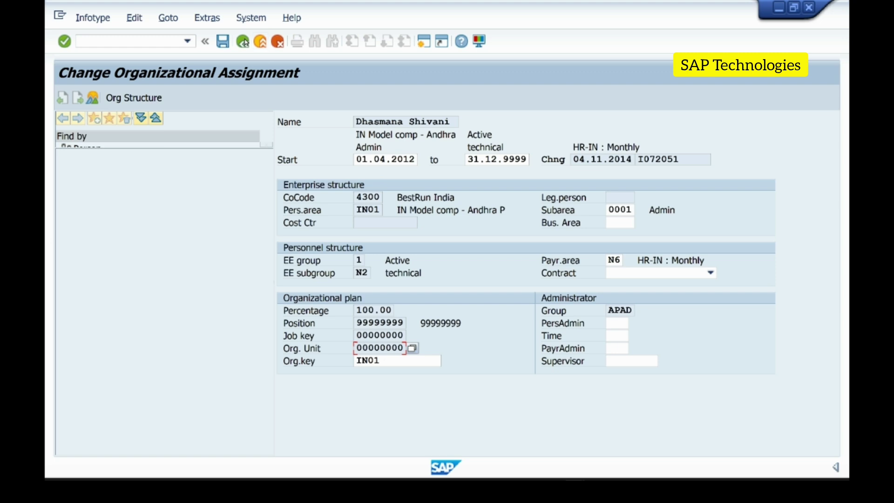
{"action": "left_click", "coordinate": [242, 43]}
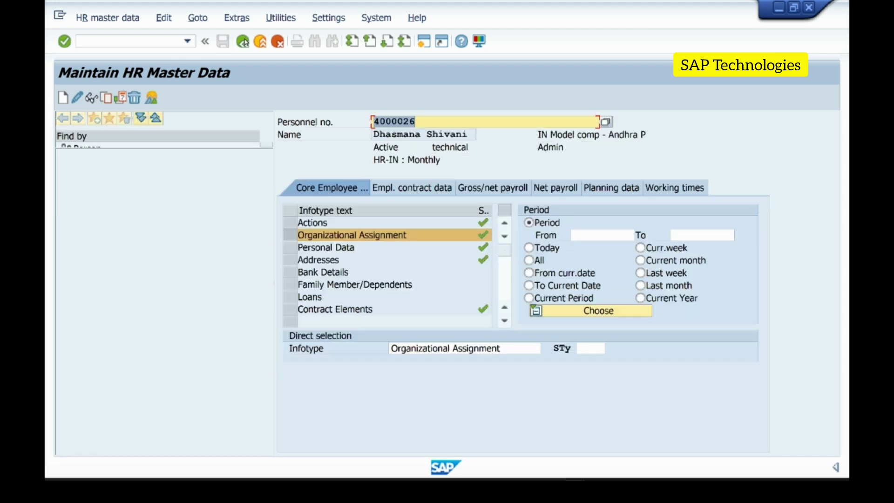
{"action": "left_click", "coordinate": [243, 42]}
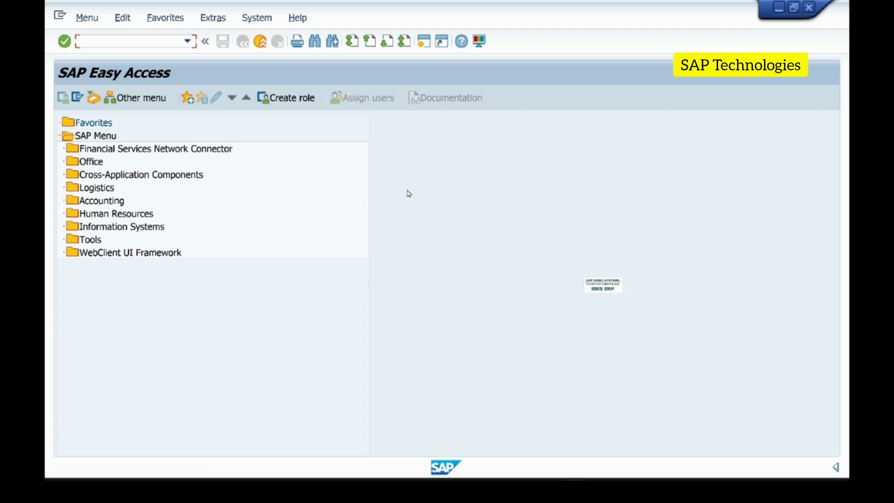
Step: Return to the Create Relationships session and save the Holder relationship between the Marketing Manager position and the person
{"action": "mouse_move", "coordinate": [575, 478]}
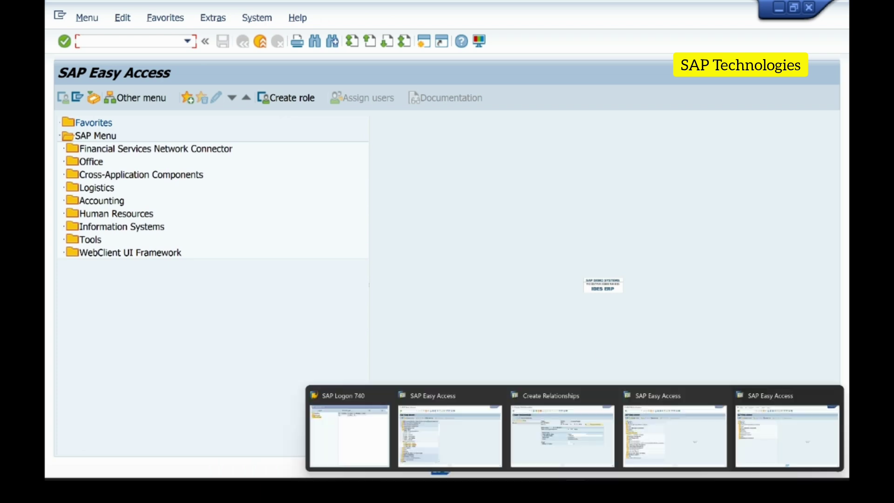
{"action": "left_click", "coordinate": [570, 461]}
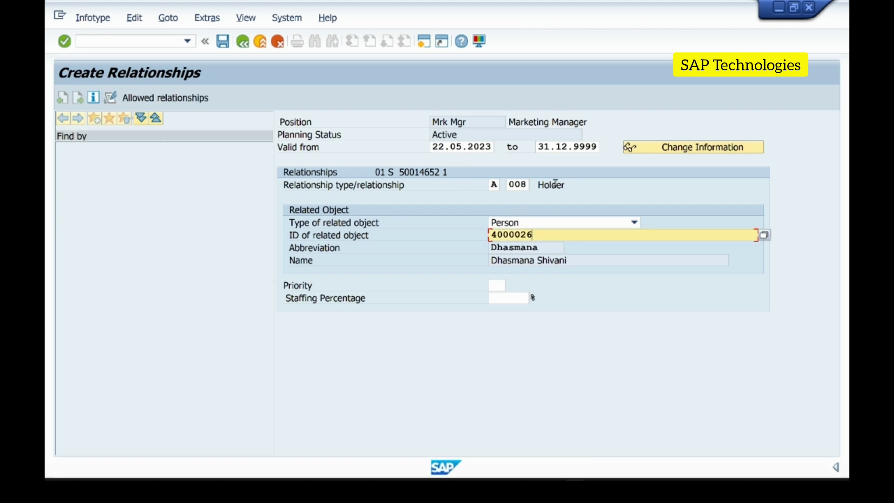
{"action": "left_click_drag", "start_coordinate": [555, 184], "coordinate": [595, 217]}
{"action": "left_click", "coordinate": [590, 238]}
{"action": "left_click", "coordinate": [222, 41]}
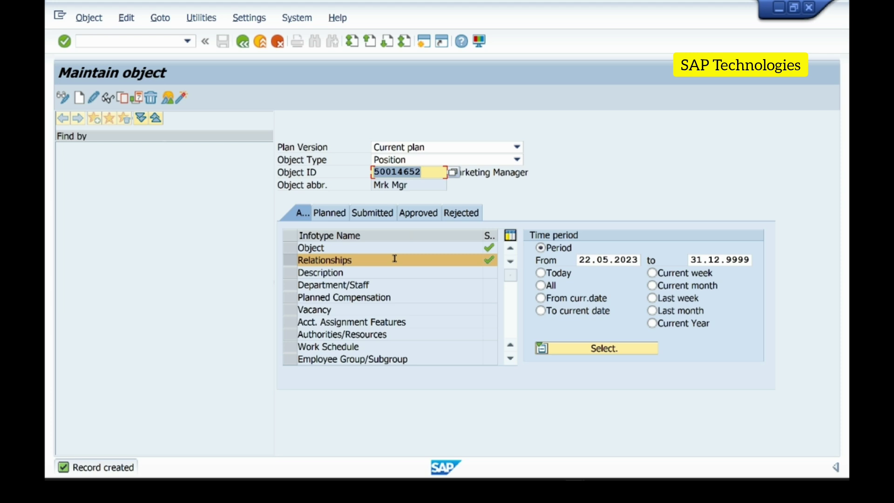
Step: Switch to a free SAP Easy Access session and start transaction PA30
{"action": "left_click", "coordinate": [430, 167]}
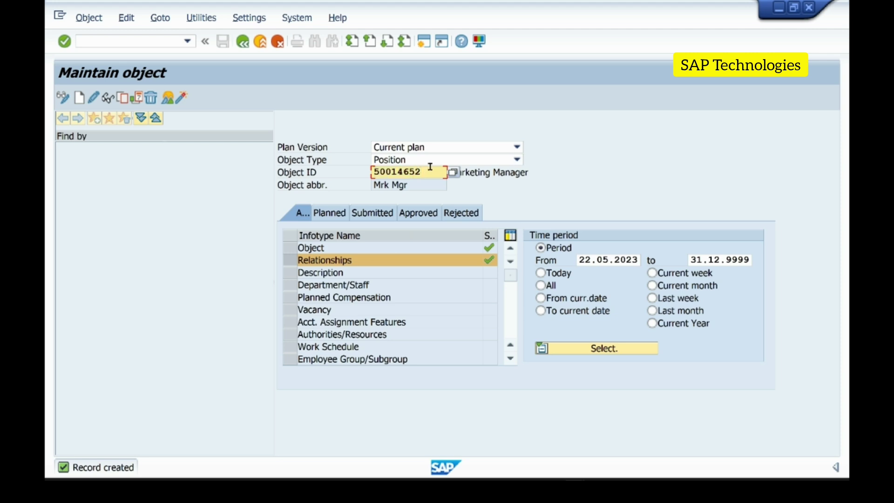
{"action": "mouse_move", "coordinate": [577, 488]}
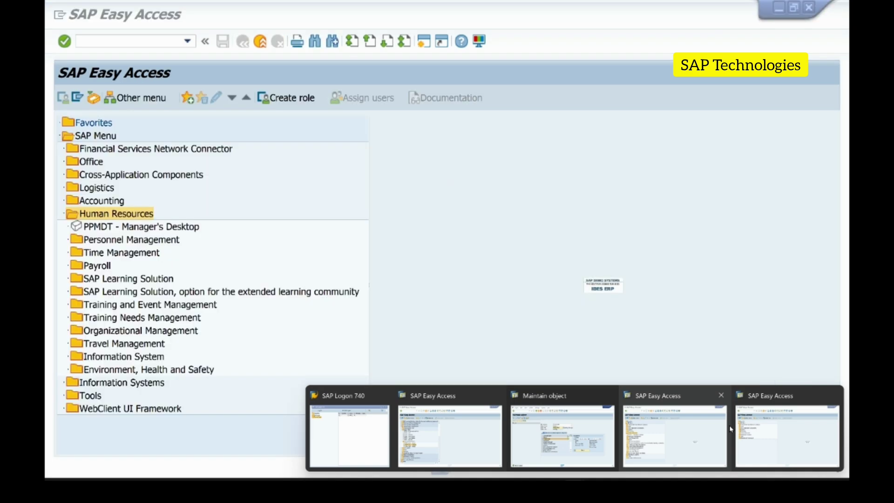
{"action": "left_click", "coordinate": [760, 434]}
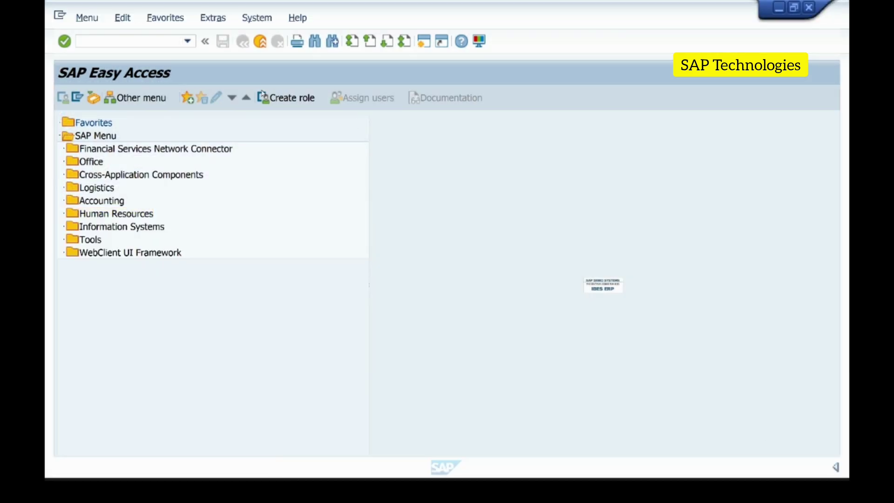
{"action": "left_click", "coordinate": [138, 38]}
{"action": "type", "text": "PA30"}
{"action": "key", "text": "Return"}
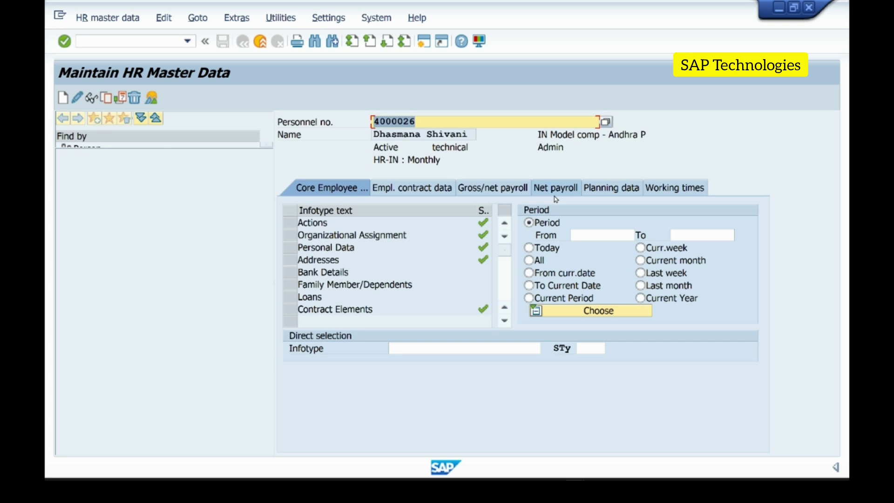
Step: List the employee's Organizational Assignment records (infotype 1) and open the one starting 22.05.2023 in change mode
{"action": "left_click", "coordinate": [468, 120]}
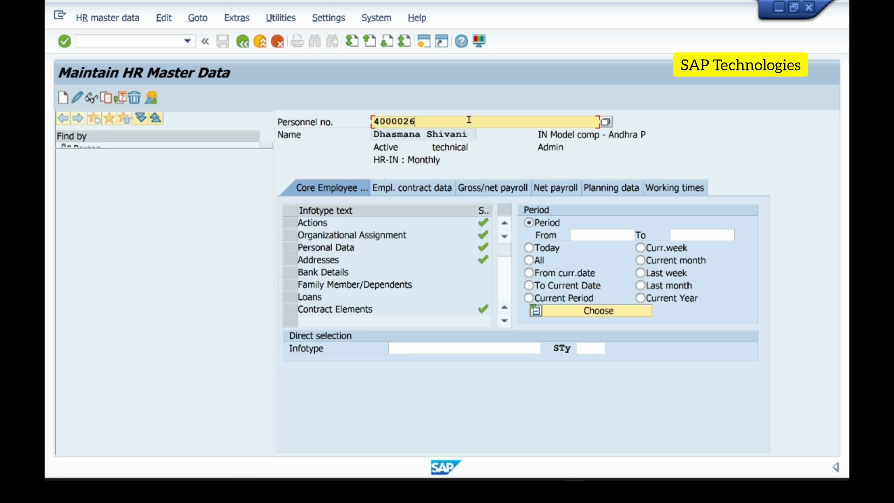
{"action": "left_click", "coordinate": [479, 345]}
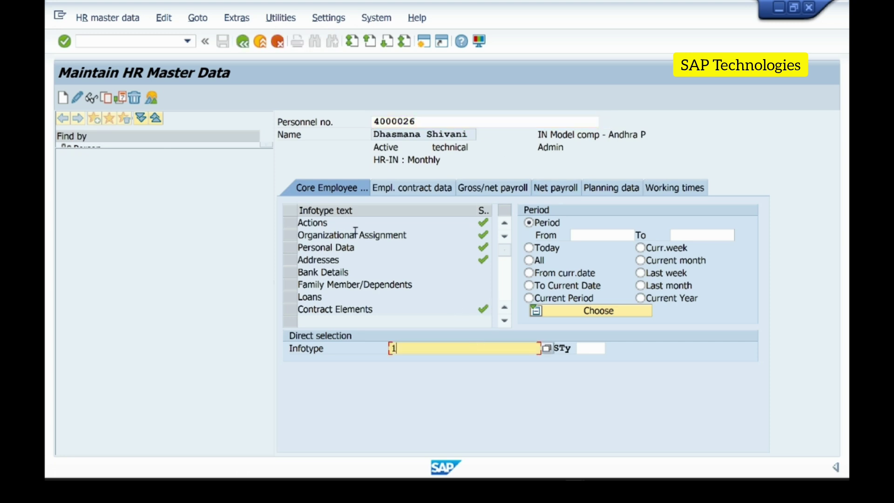
{"action": "left_click", "coordinate": [151, 99]}
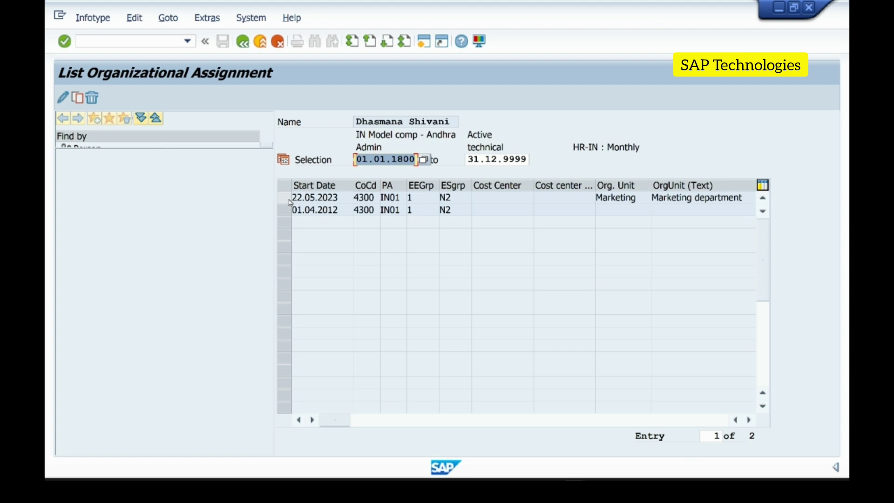
{"action": "left_click", "coordinate": [285, 198]}
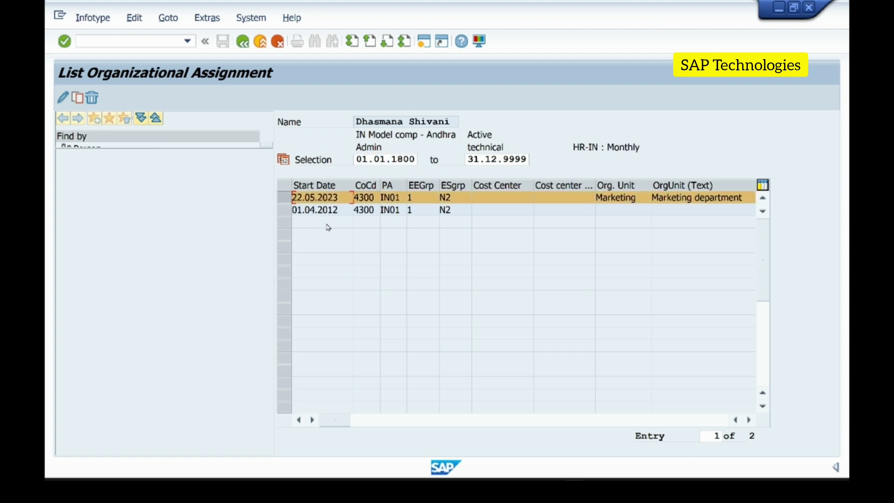
{"action": "left_click", "coordinate": [63, 98]}
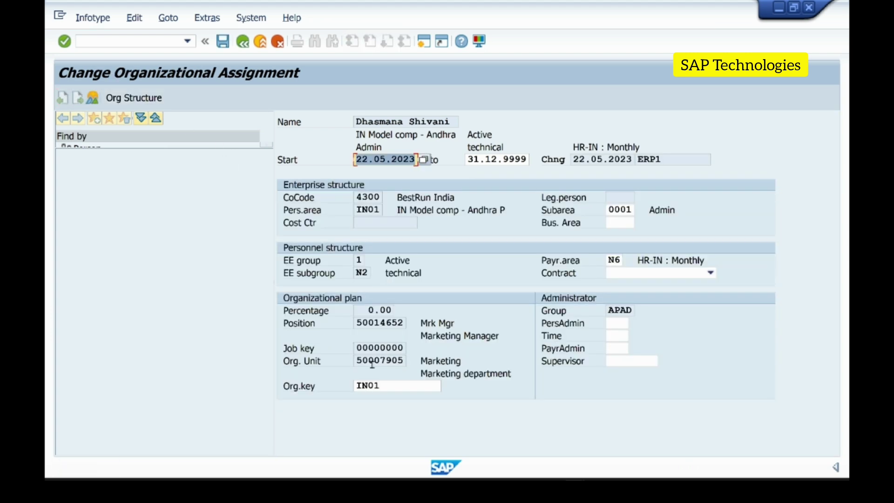
Step: Examine the position and organizational unit assigned in the employee's organizational plan
{"action": "left_click", "coordinate": [357, 321]}
{"action": "left_click_drag", "start_coordinate": [358, 321], "coordinate": [416, 322]}
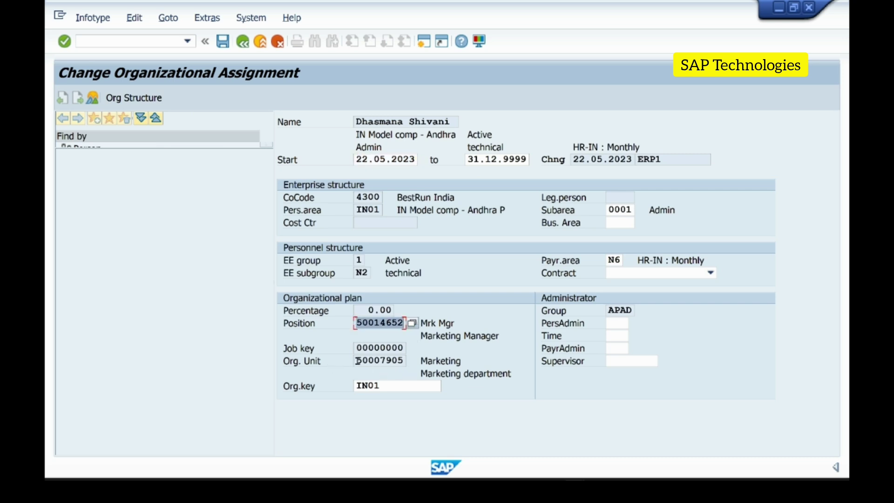
{"action": "left_click_drag", "start_coordinate": [358, 361], "coordinate": [412, 362]}
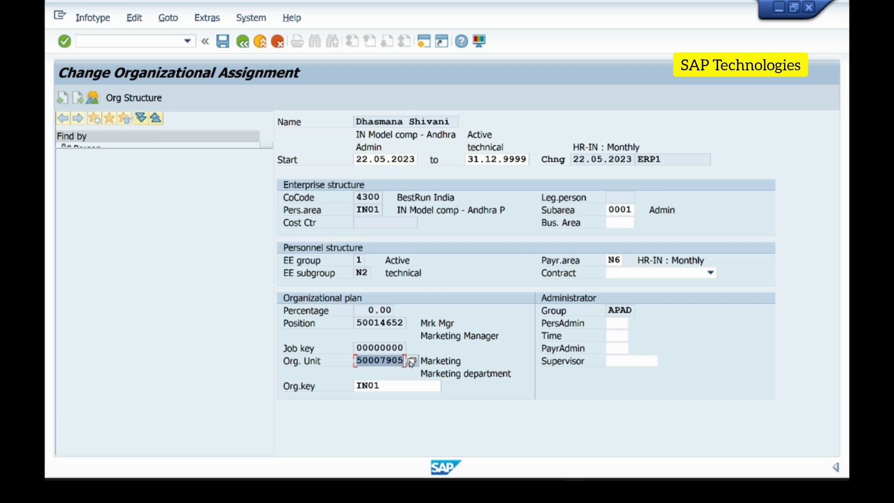
{"action": "left_click", "coordinate": [497, 373]}
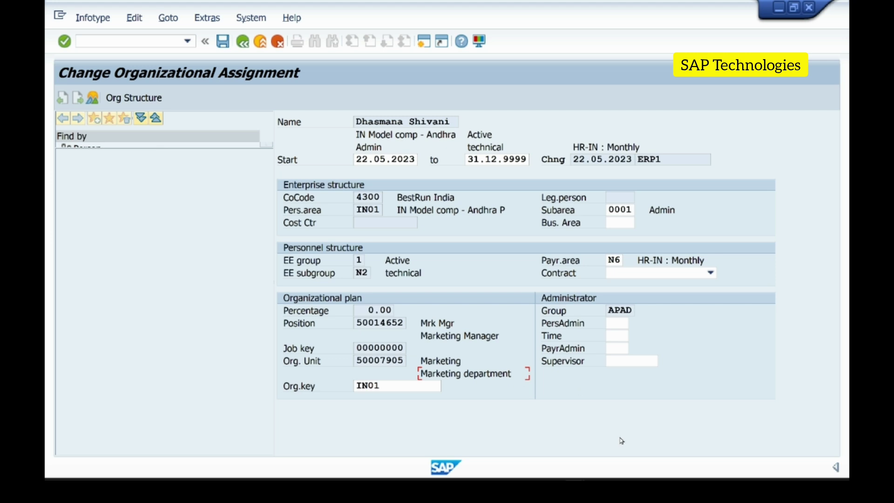
Step: Switch to the SAP Easy Access session and start PPOM_OLD - Change under Simple Maintenance
{"action": "mouse_move", "coordinate": [604, 489]}
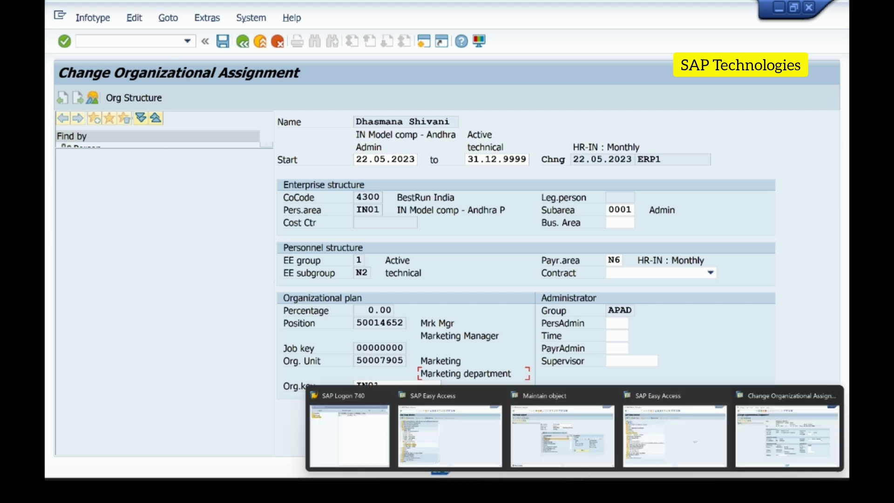
{"action": "left_click", "coordinate": [449, 437]}
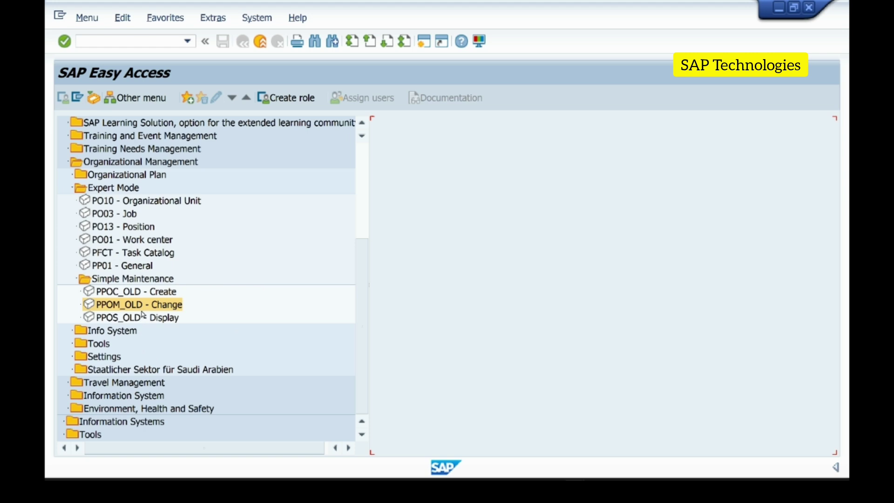
{"action": "left_click", "coordinate": [121, 279]}
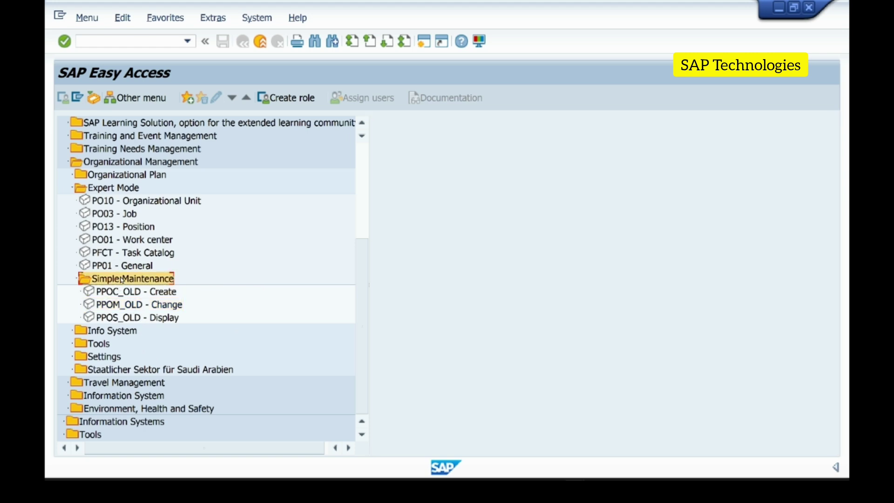
{"action": "left_click", "coordinate": [120, 307]}
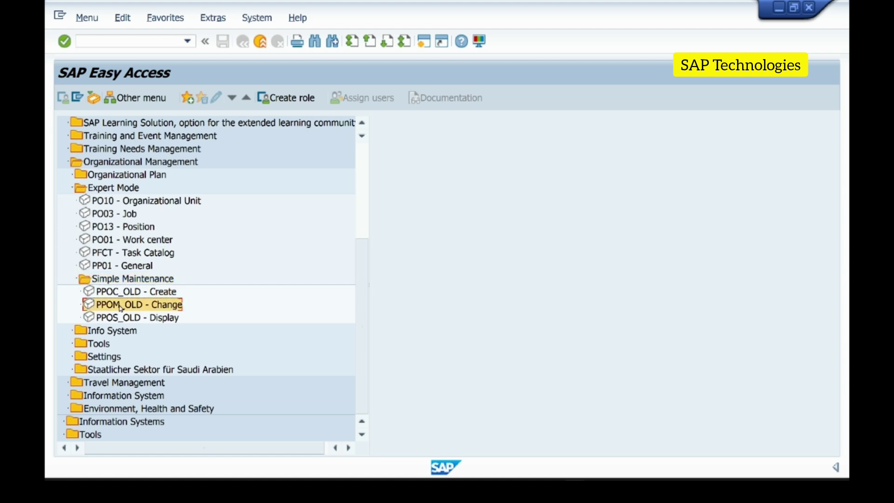
{"action": "double_click", "coordinate": [168, 307]}
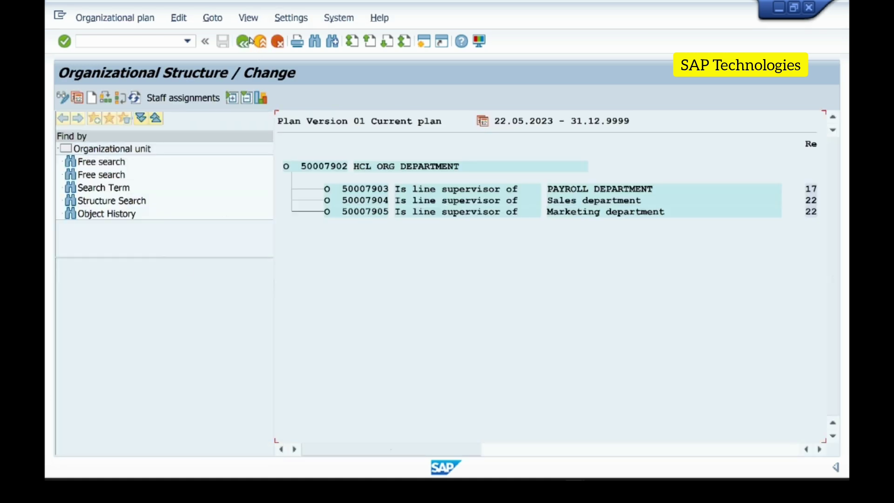
Step: Return to the organizational plan selection and open the Reporting structure view for organizational unit 50007902 (HCL ORG DEPARTMENT)
{"action": "left_click", "coordinate": [243, 42]}
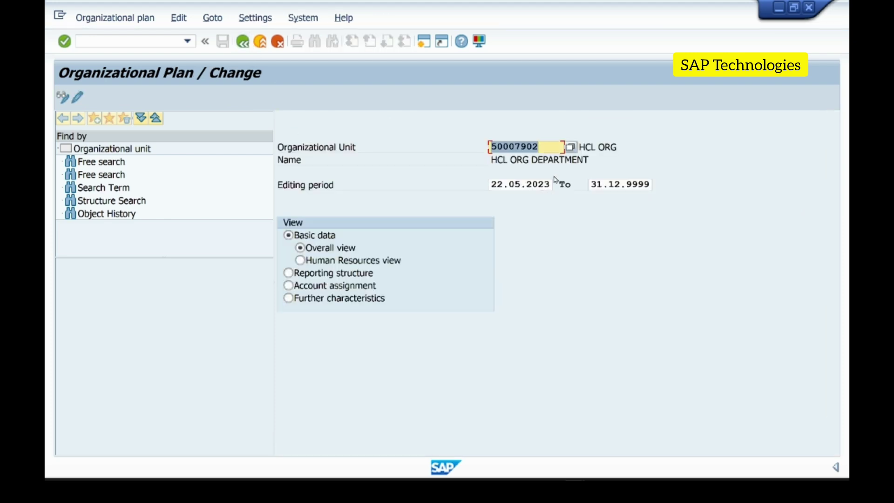
{"action": "left_click", "coordinate": [553, 147]}
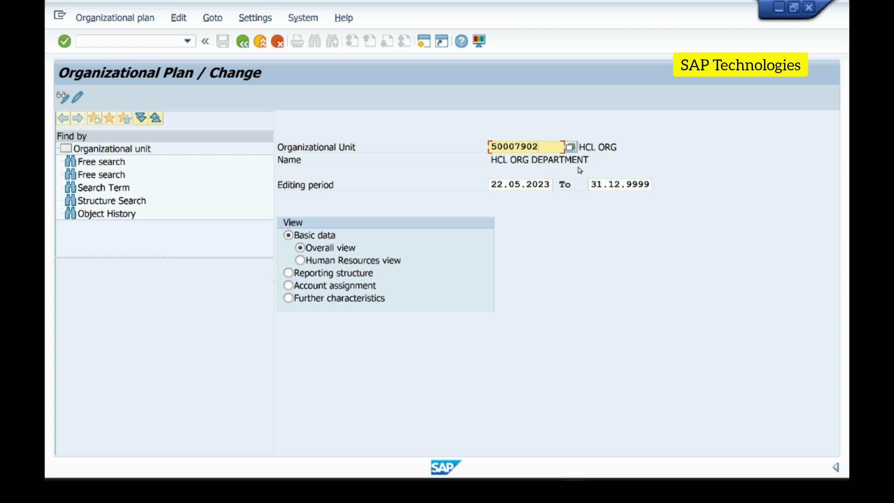
{"action": "left_click", "coordinate": [288, 273]}
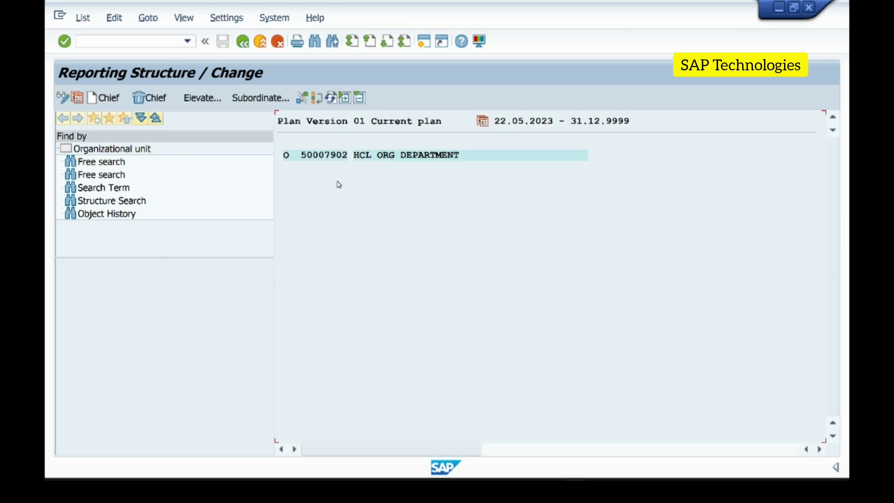
{"action": "left_click", "coordinate": [340, 157]}
{"action": "key", "text": "Tab"}
Step: Go from the reporting structure to the organizational structure, check the Marketing department entry, and open the staff assignments
{"action": "left_click", "coordinate": [184, 20]}
{"action": "left_click", "coordinate": [148, 19]}
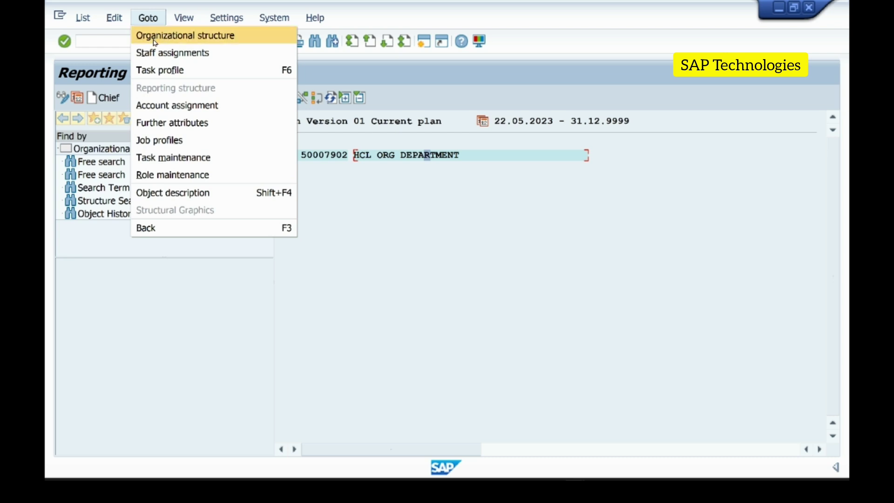
{"action": "left_click", "coordinate": [155, 37]}
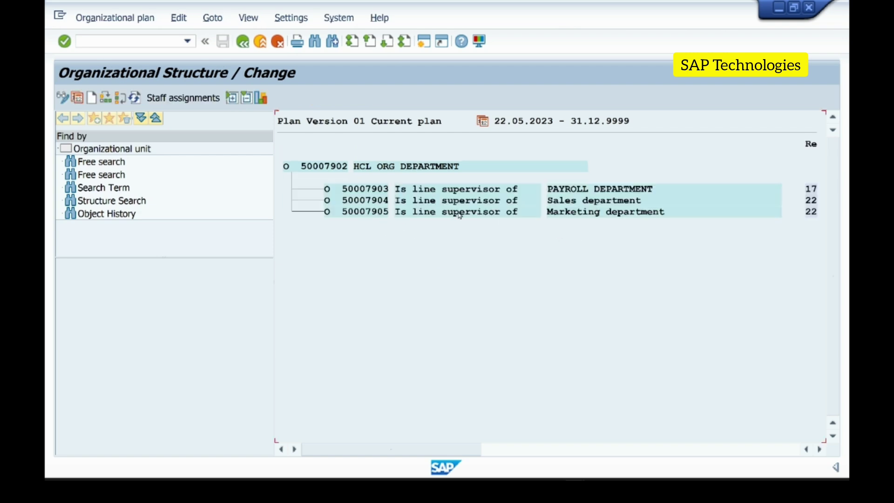
{"action": "left_click", "coordinate": [574, 212]}
{"action": "left_click", "coordinate": [377, 213]}
{"action": "left_click", "coordinate": [334, 215]}
{"action": "left_click", "coordinate": [190, 99]}
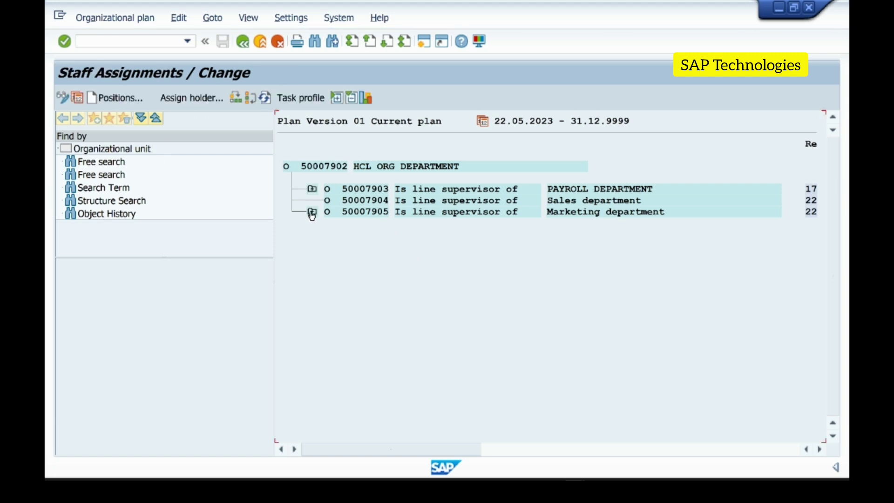
Step: Expand the Marketing department and its Marketing Manager position down to the holder level
{"action": "left_click", "coordinate": [312, 212]}
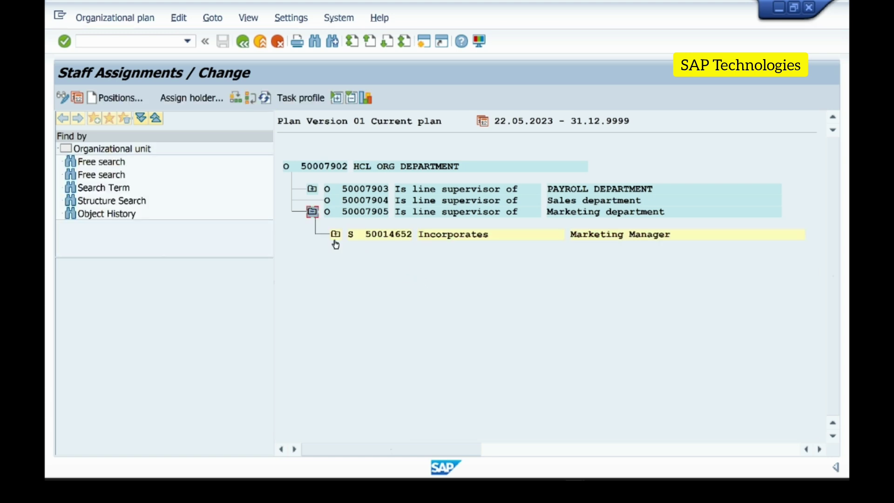
{"action": "left_click", "coordinate": [360, 214]}
{"action": "left_click", "coordinate": [397, 235]}
{"action": "left_click", "coordinate": [336, 234]}
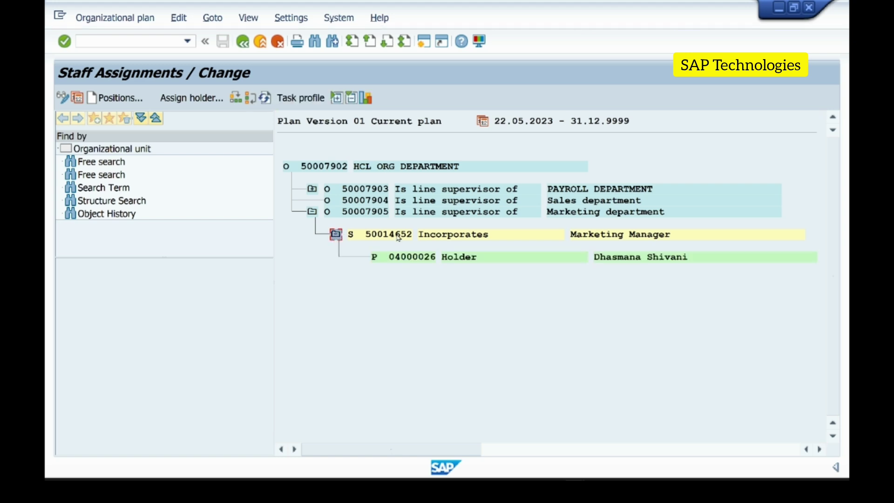
Step: Examine the relationships between HCL ORG DEPARTMENT, the Marketing department, the Marketing Manager position and its holder
{"action": "left_click", "coordinate": [614, 234]}
{"action": "left_click", "coordinate": [423, 259]}
{"action": "left_click", "coordinate": [481, 258]}
{"action": "left_click", "coordinate": [327, 213]}
{"action": "left_click", "coordinate": [352, 239]}
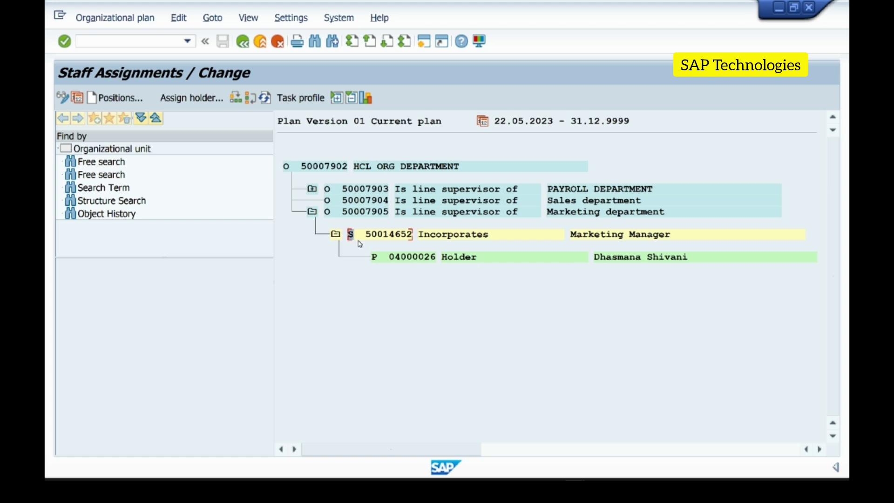
{"action": "left_click", "coordinate": [375, 258]}
{"action": "left_click", "coordinate": [333, 168]}
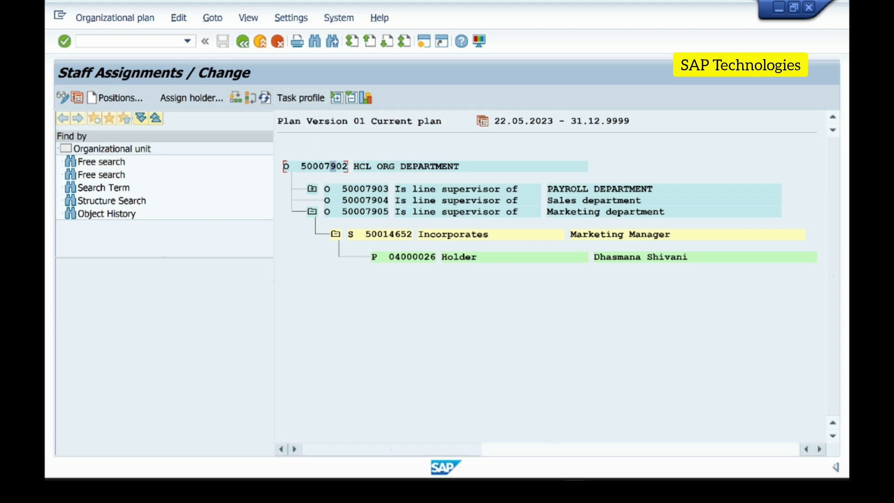
Step: Switch to the Maintain object session for the Marketing Manager position
{"action": "mouse_move", "coordinate": [574, 484]}
{"action": "left_click", "coordinate": [562, 451]}
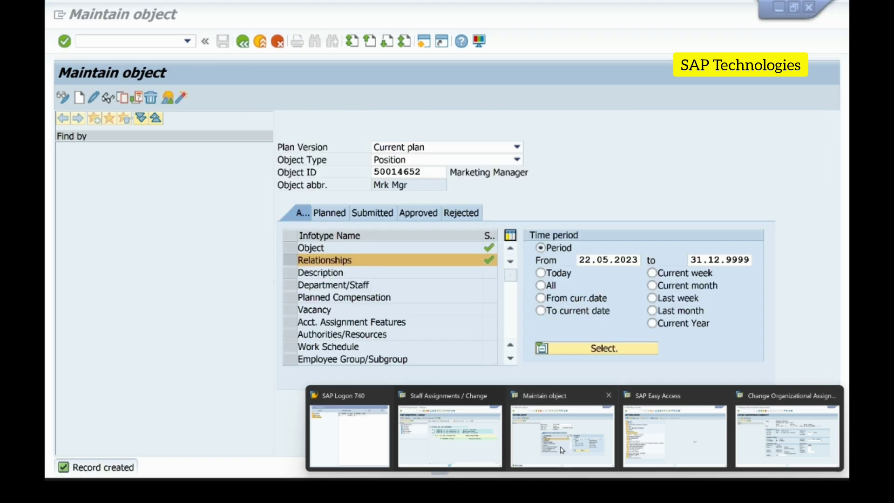